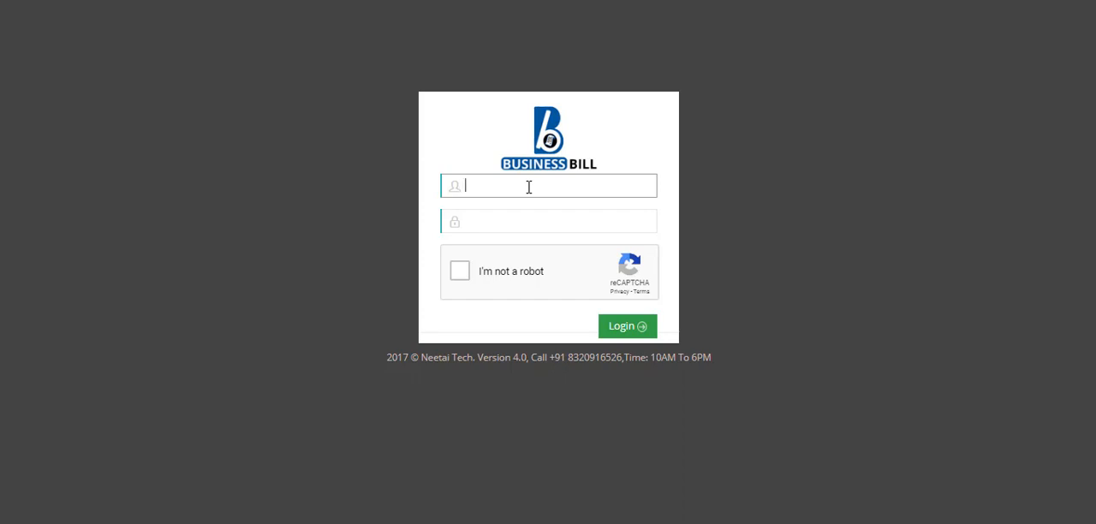
- Log in with the username and account password, ticking the robot check before signing in
text(ap)
key(Tab)
text(••)
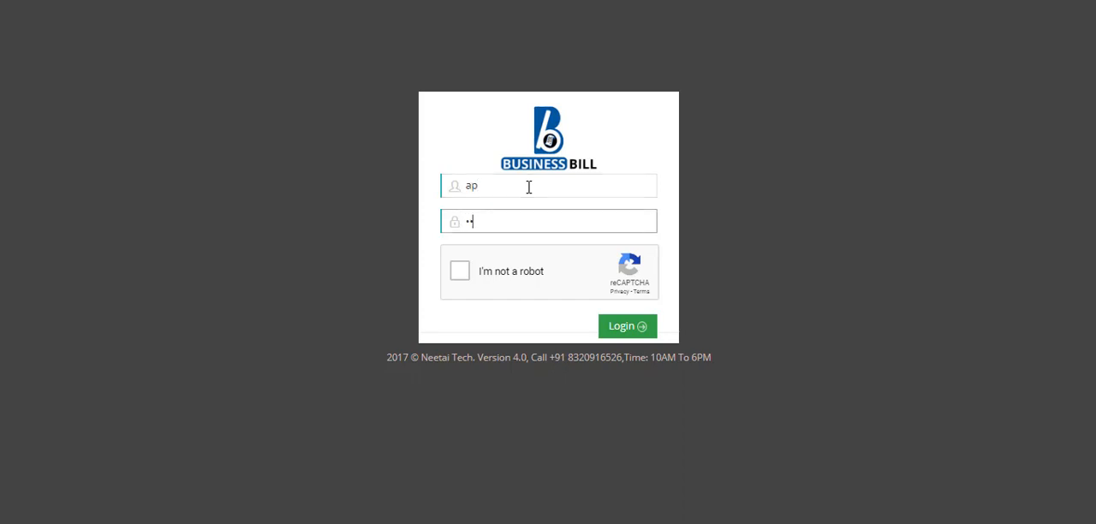
click(455, 279)
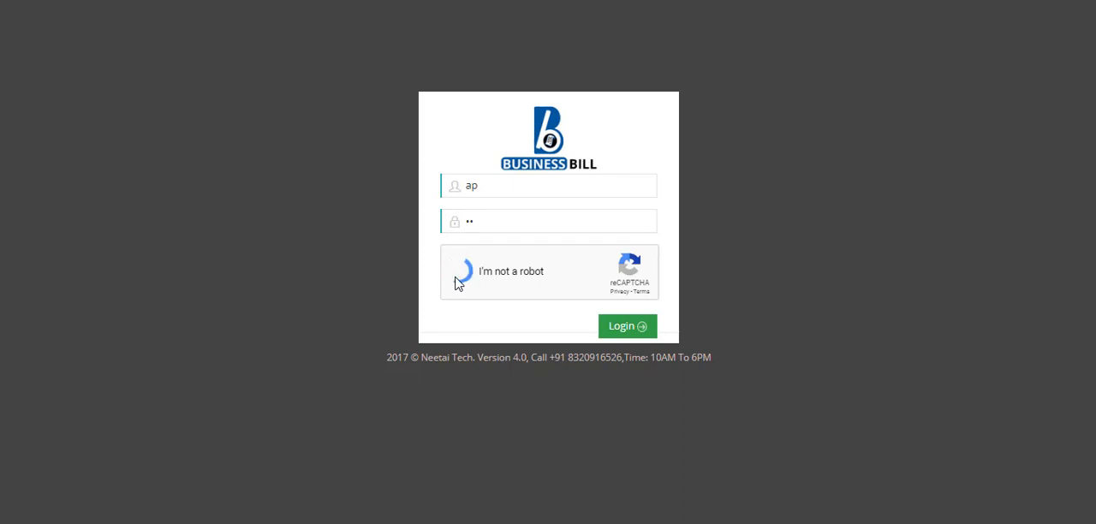
click(622, 330)
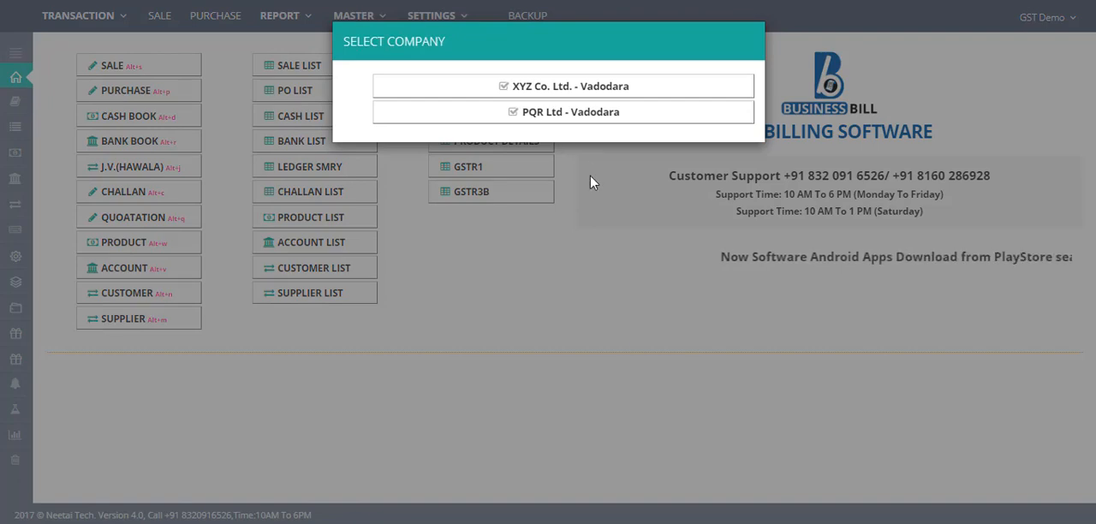
- Switch to the PQR Ltd - Vadodara company and open a new sale entry form
click(577, 118)
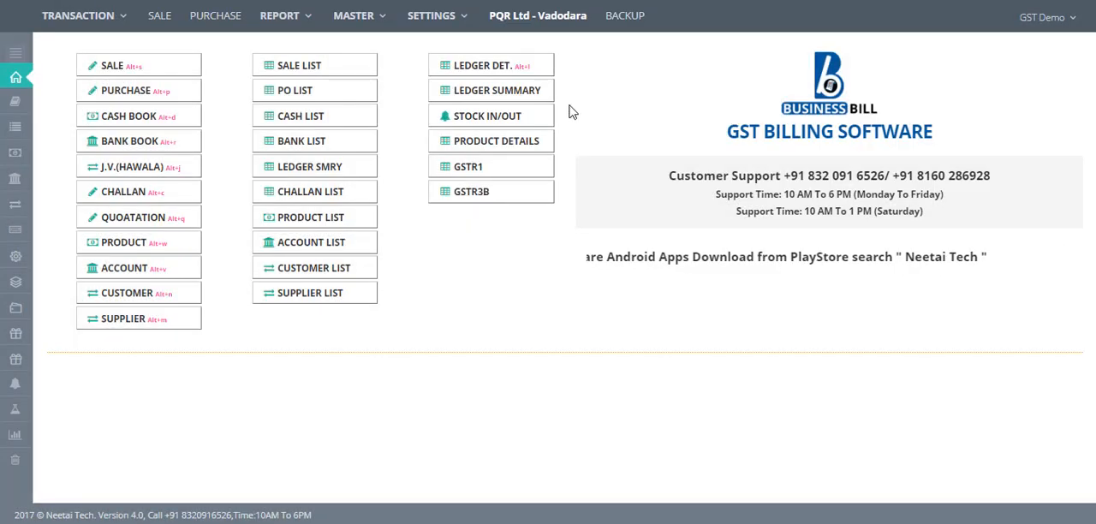
click(361, 31)
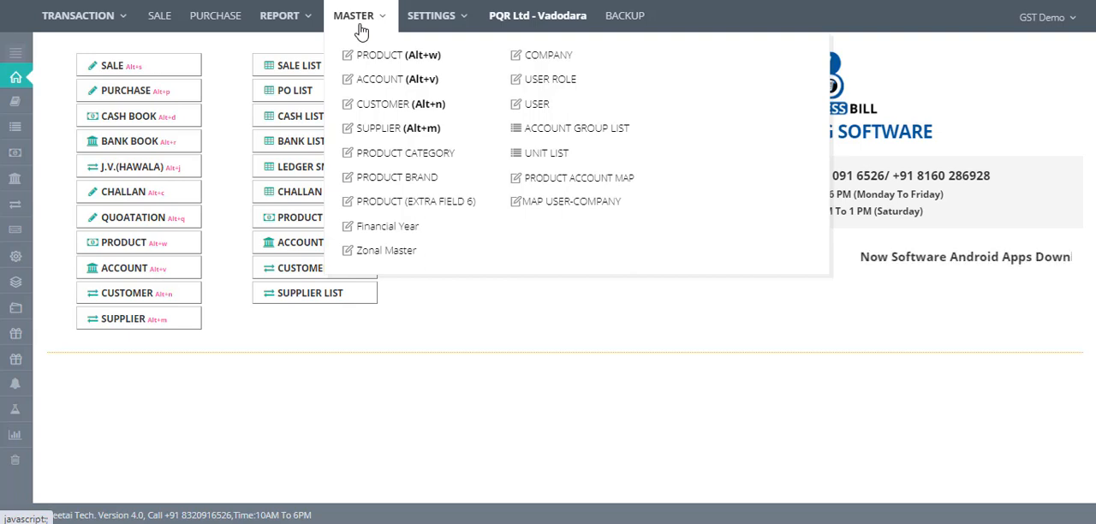
click(525, 447)
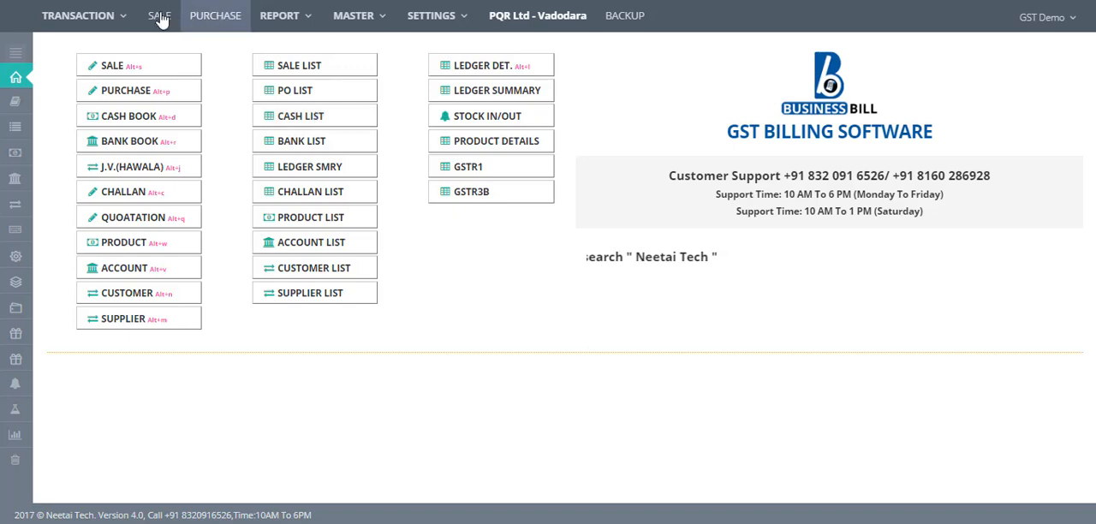
click(368, 24)
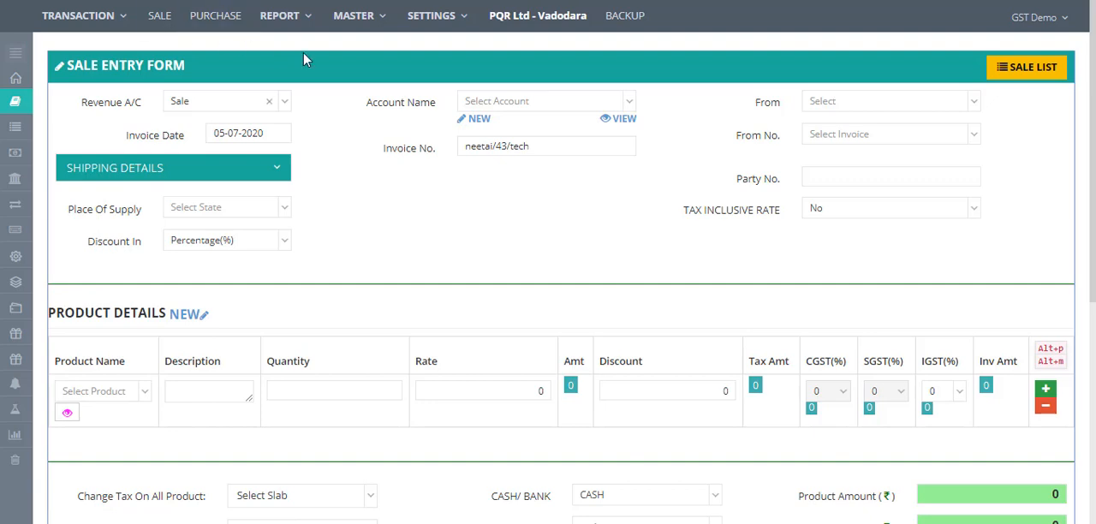
- Search for and select parth engineers as the sale's account name
click(521, 104)
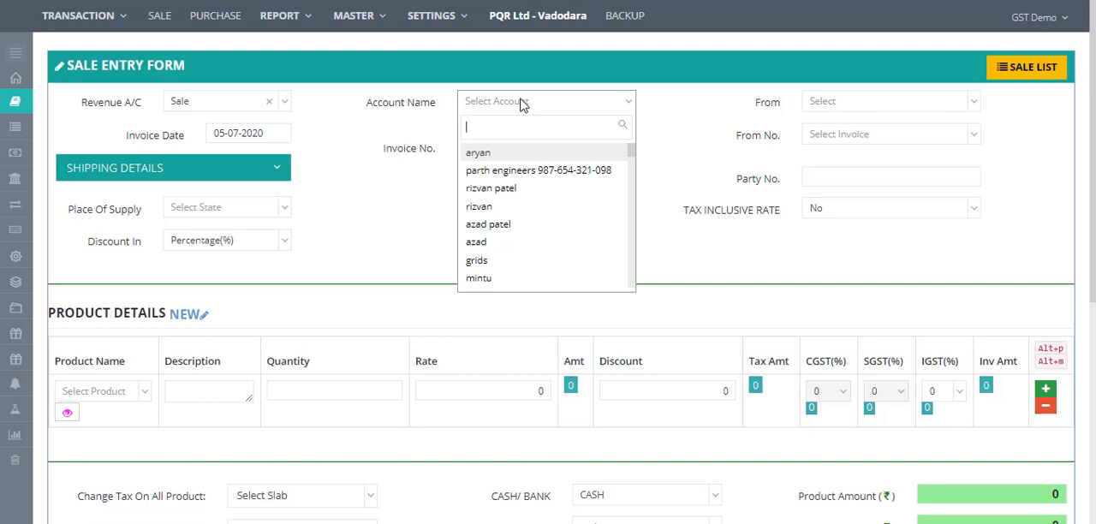
text(pa)
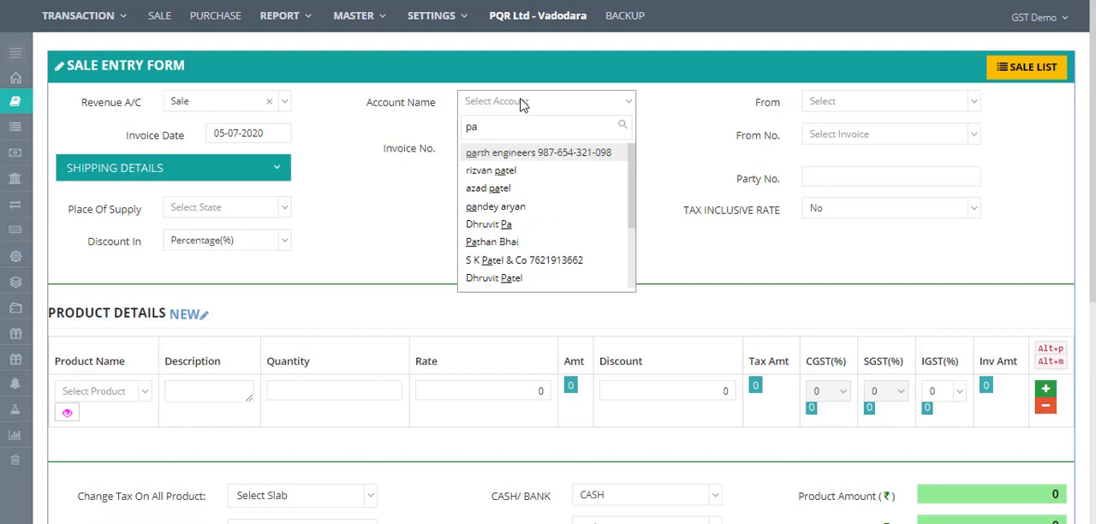
text(r)
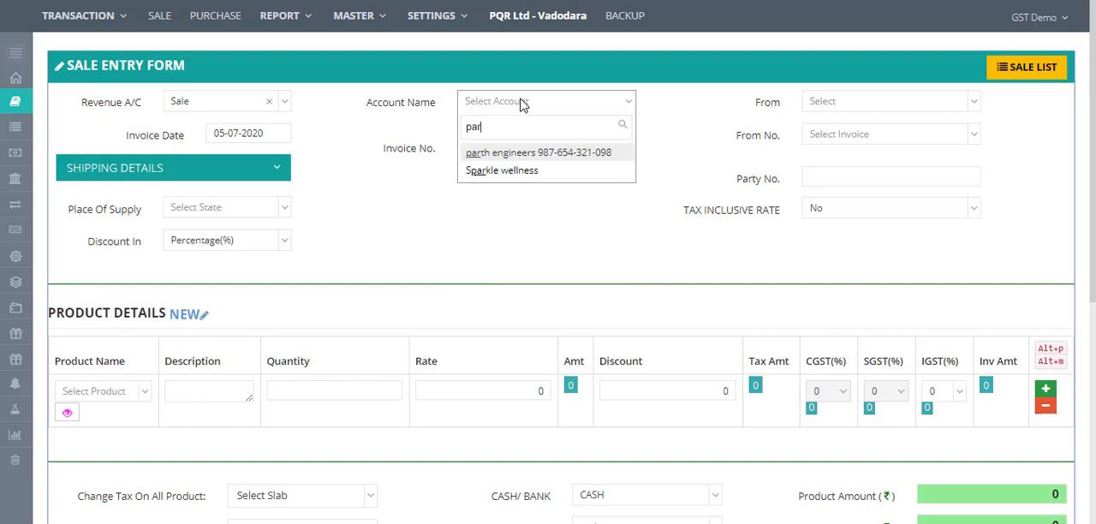
click(528, 163)
click(478, 120)
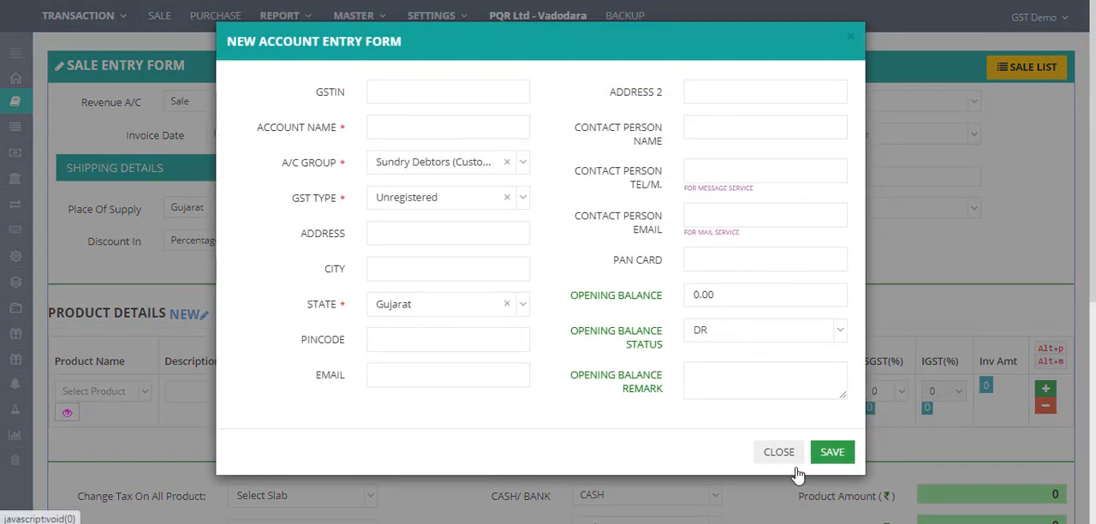
click(774, 452)
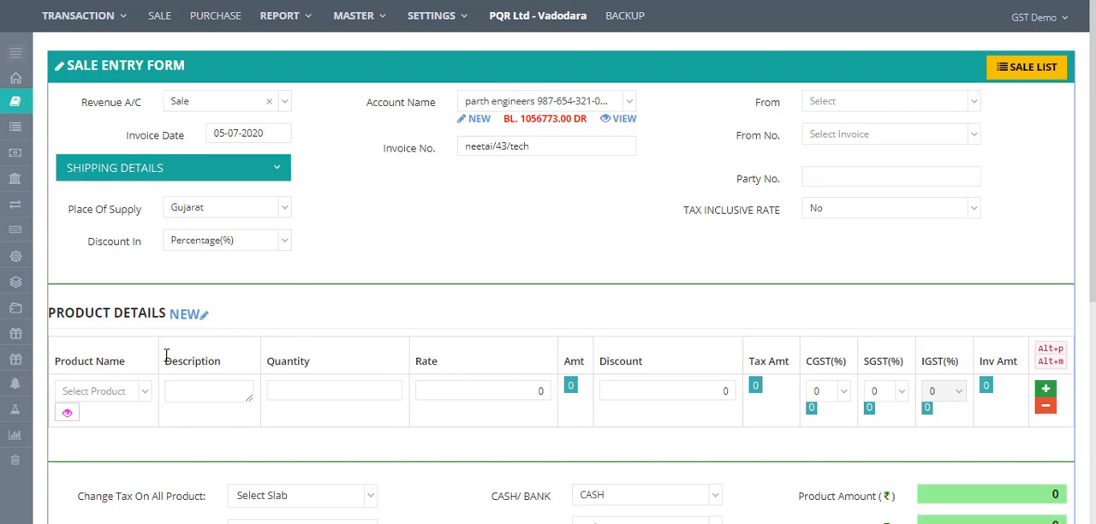
click(195, 315)
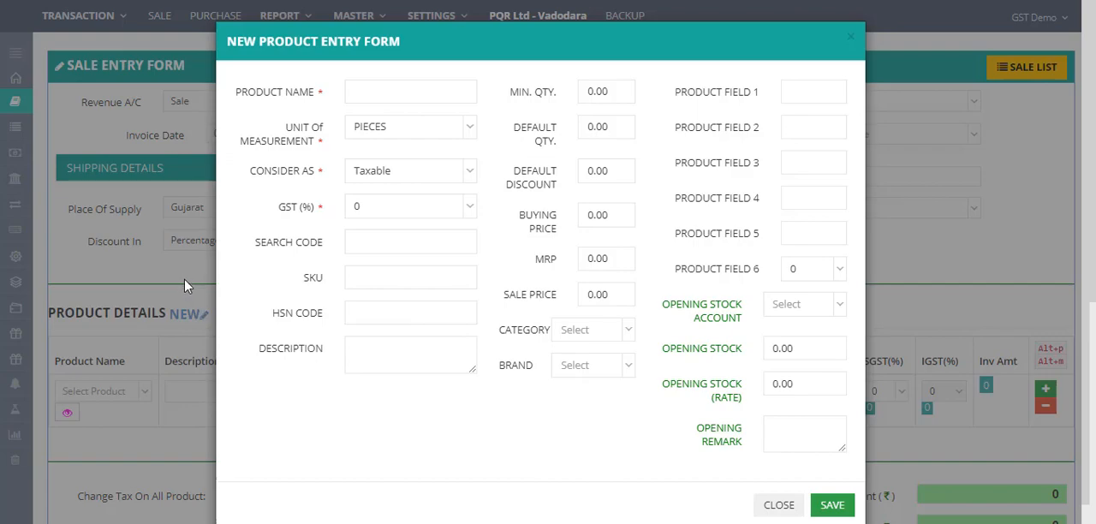
click(187, 285)
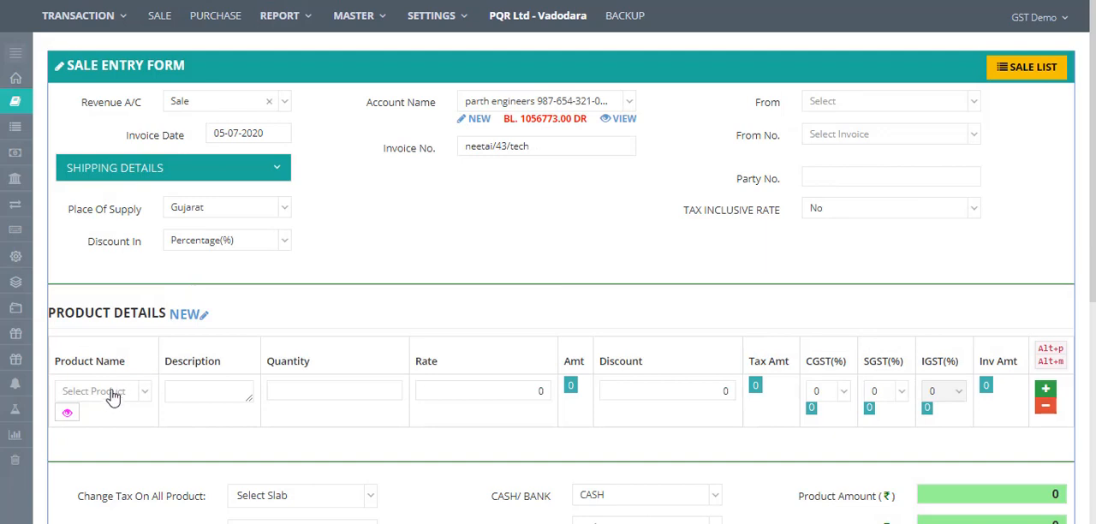
- Search for and add Product Demo1 PD1 as the first product line
click(109, 396)
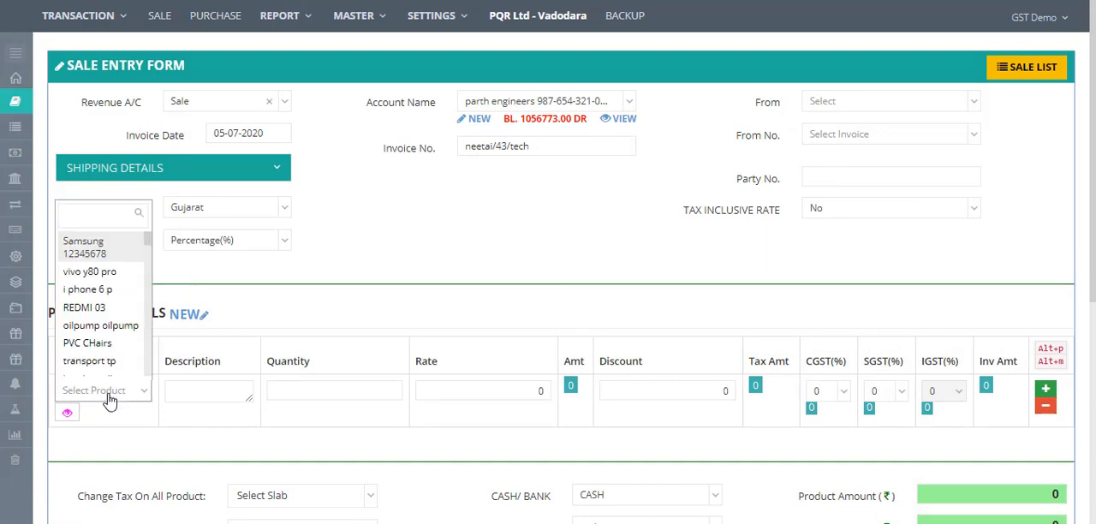
text(prod)
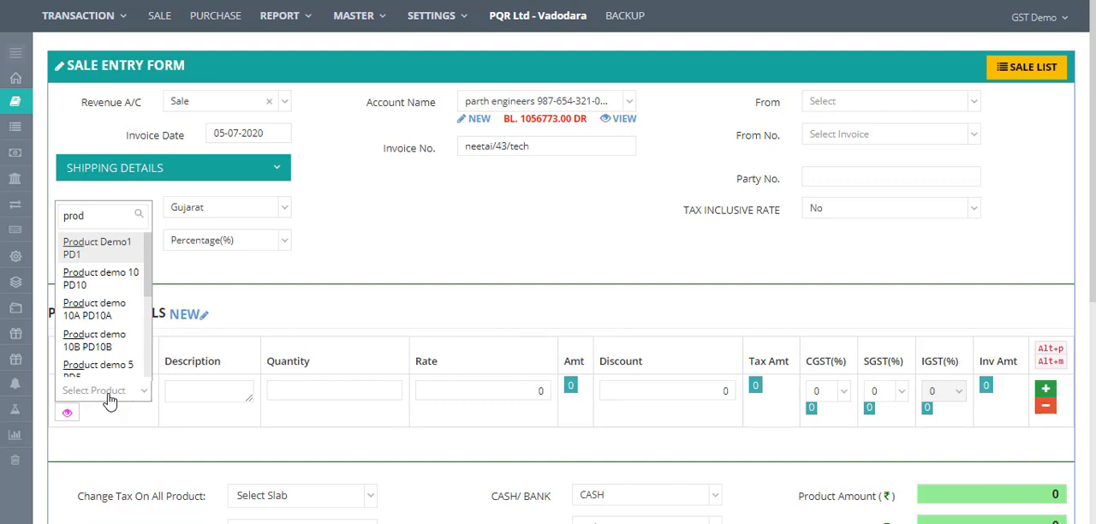
click(116, 251)
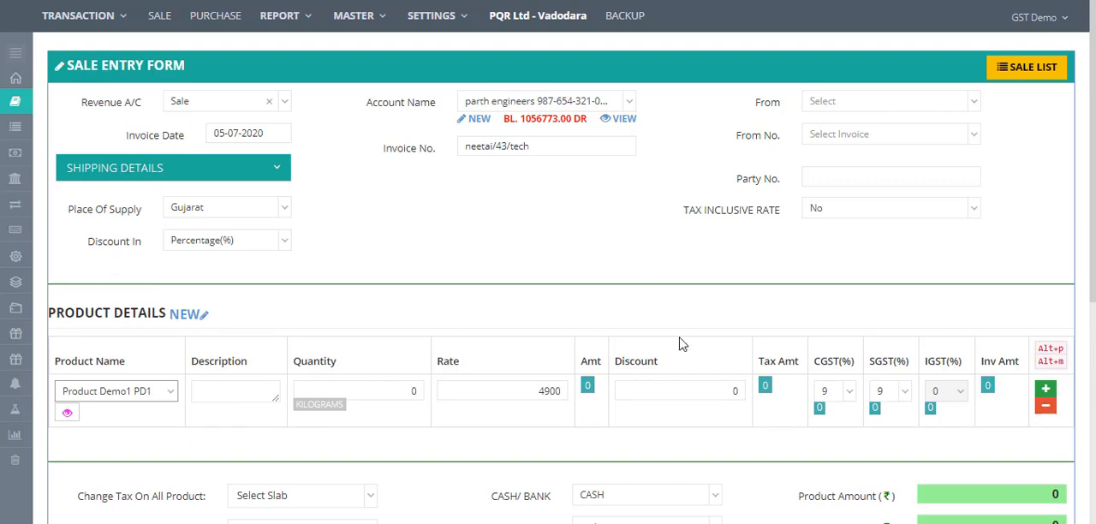
click(839, 393)
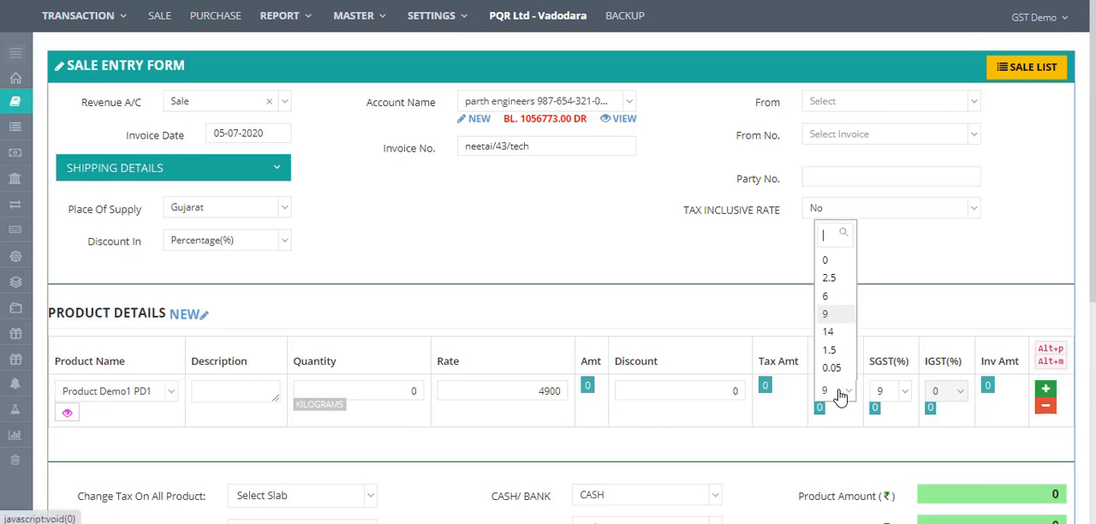
click(743, 317)
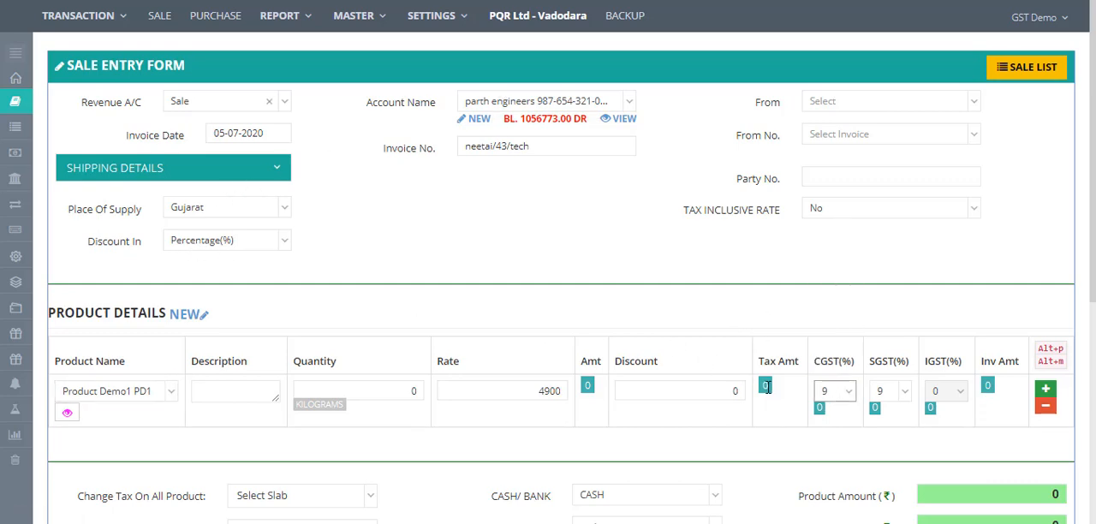
- Set the product line's quantity to 1 and its rate to 5000
click(412, 392)
click(412, 392)
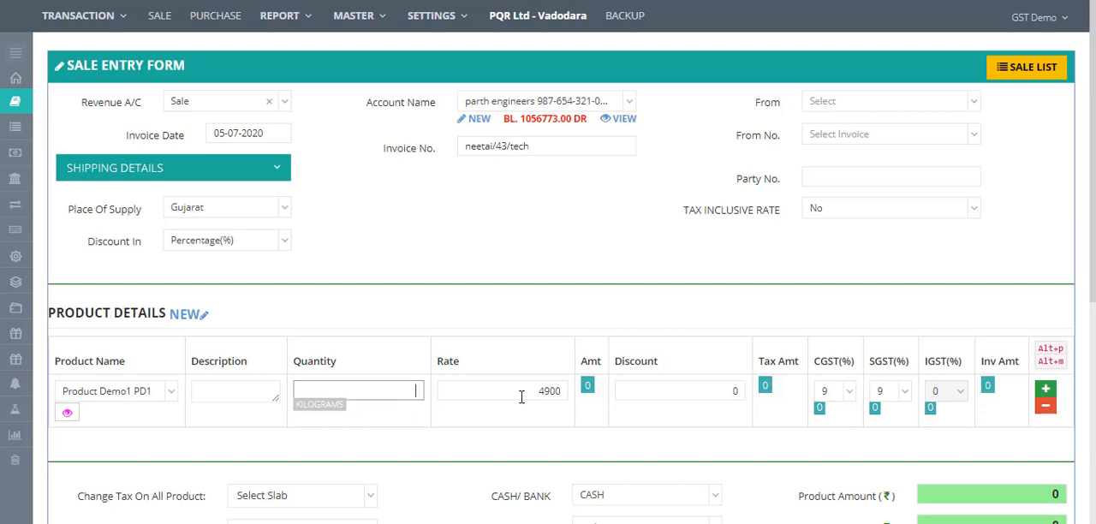
text(1)
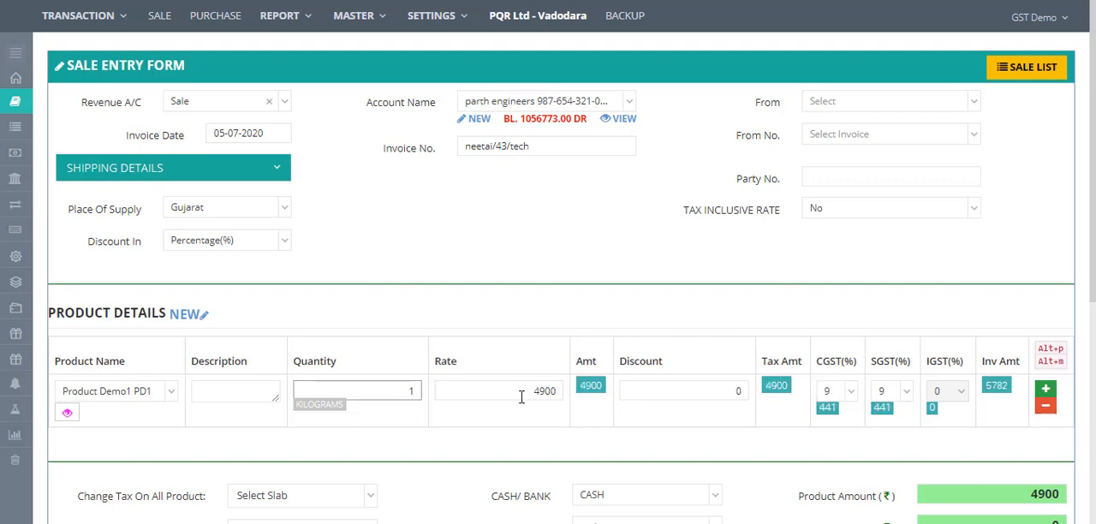
key(Tab)
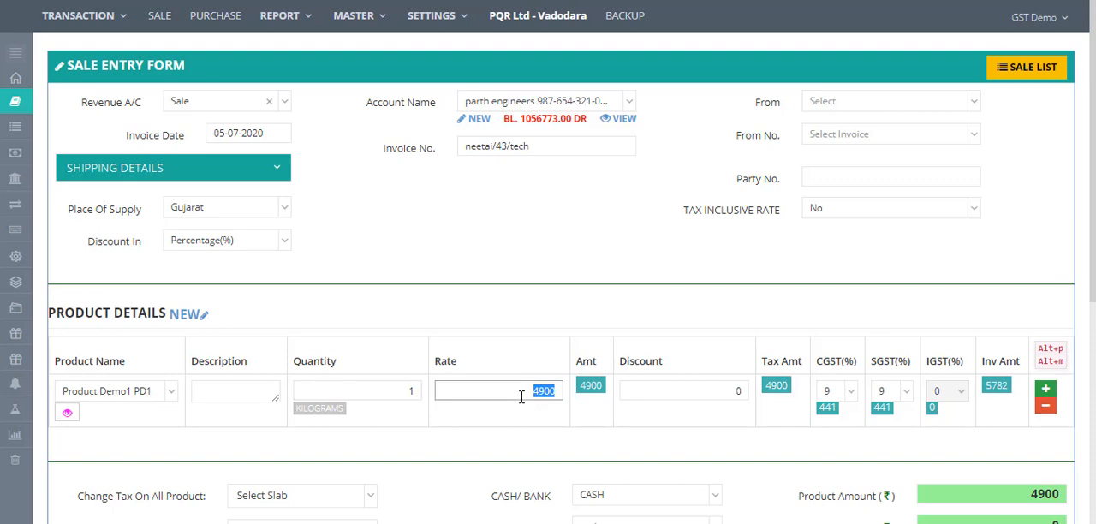
key(BackSpace)
text(5000)
click(1045, 390)
scroll(1081, 276, down, 3)
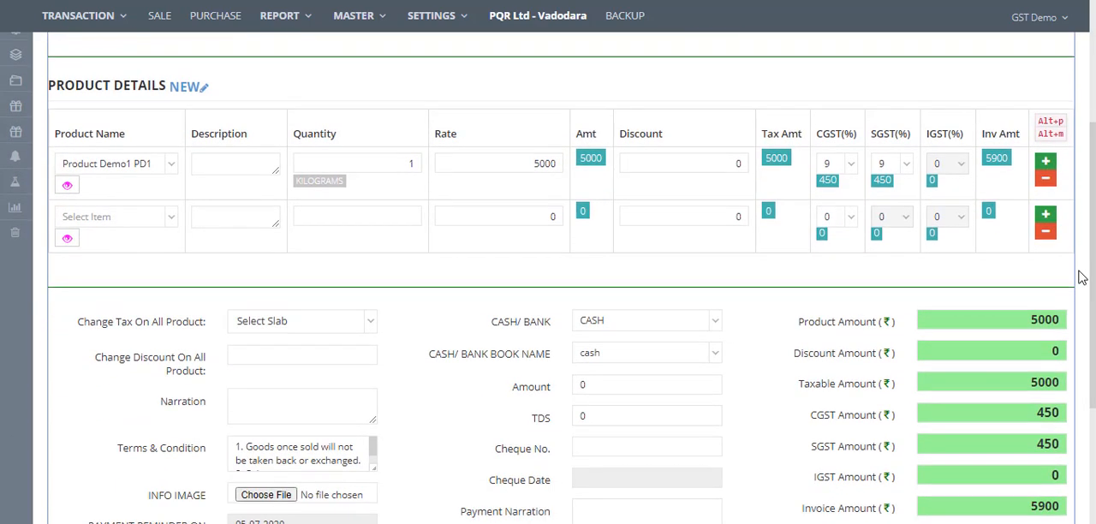
click(1045, 231)
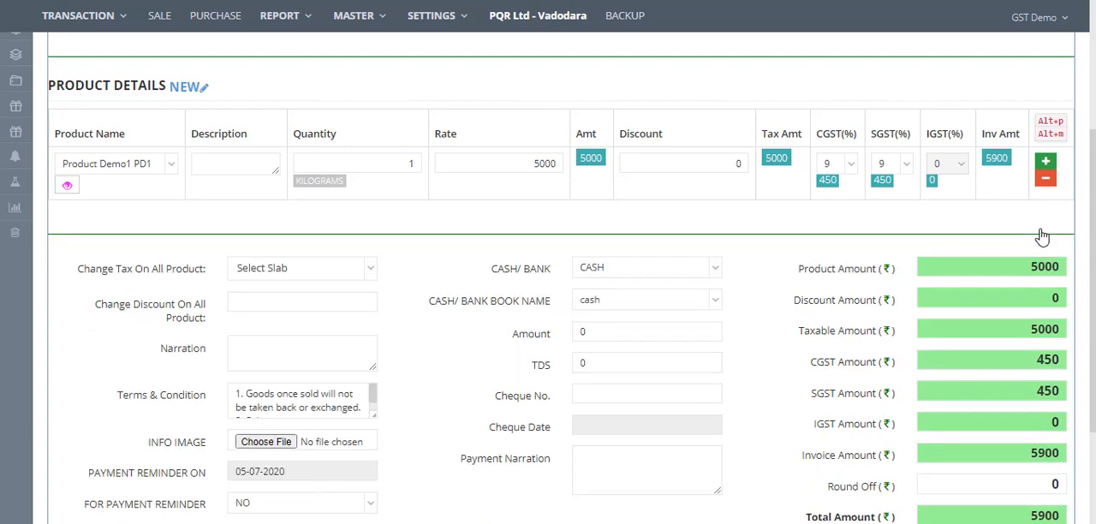
- Check the cash/bank payment options and enlarge the Terms & Condition box to read it
scroll(1074, 370, down, 2)
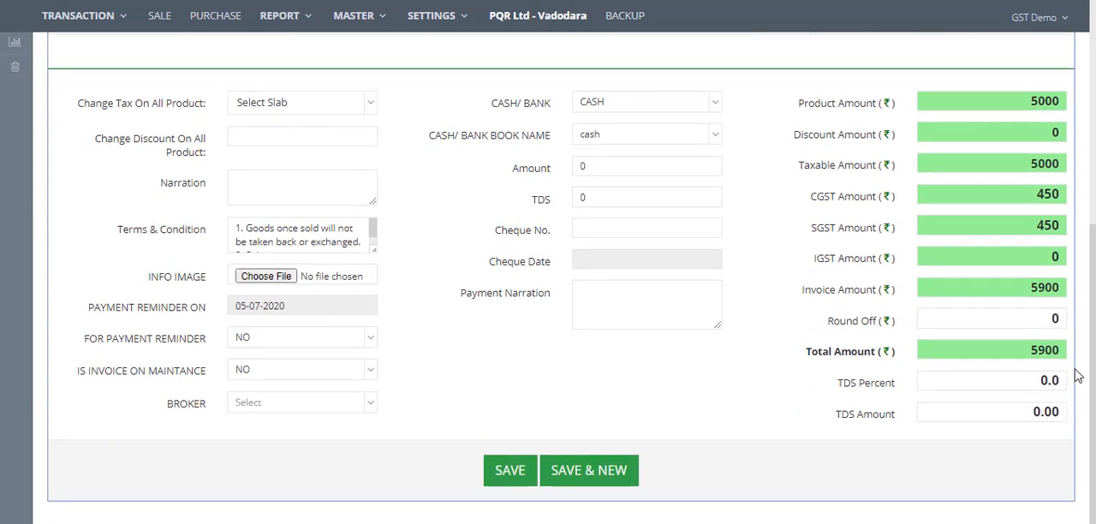
click(624, 115)
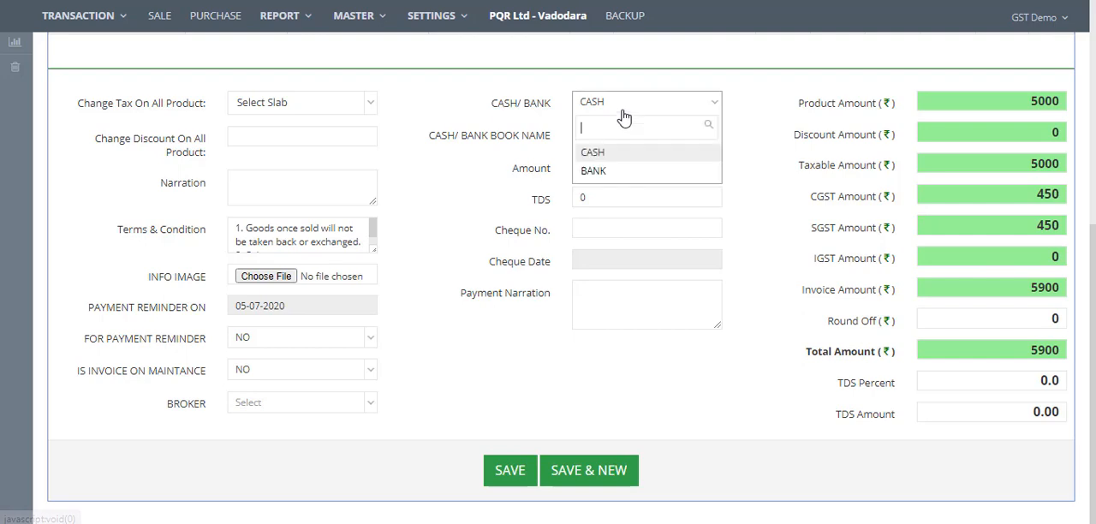
click(757, 216)
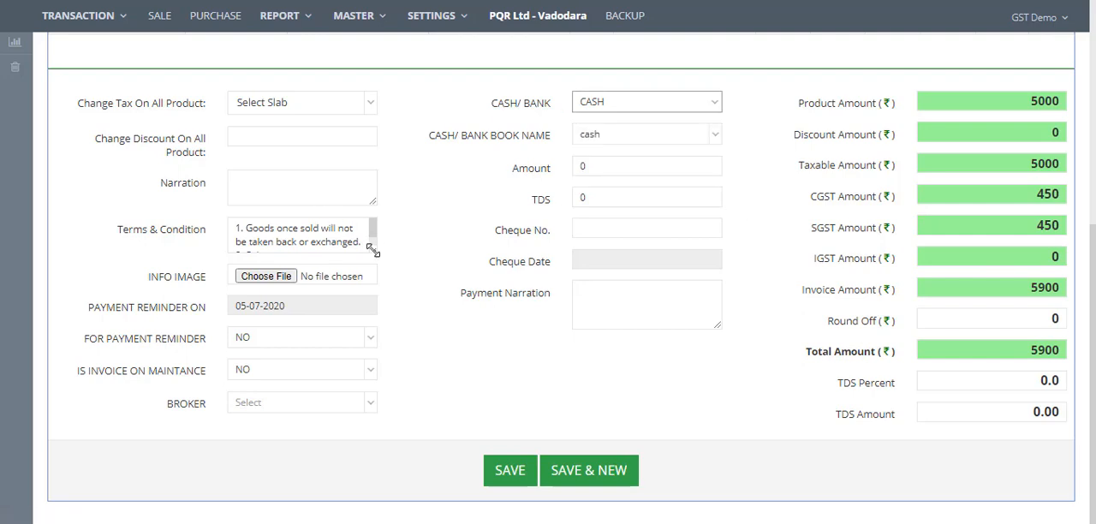
drag(373, 253, 413, 331)
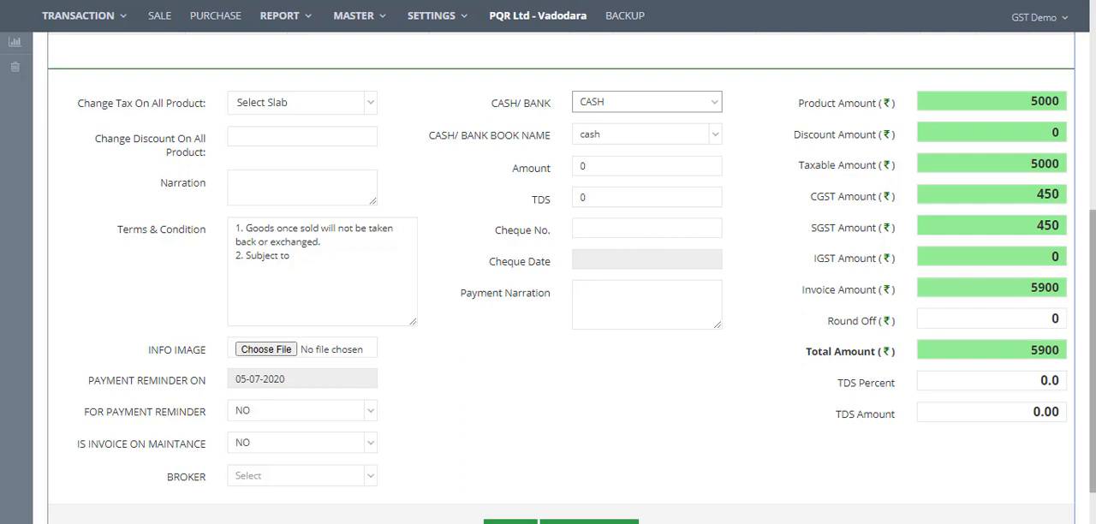
- Save the sale invoice
scroll(1089, 428, down, 1)
click(513, 469)
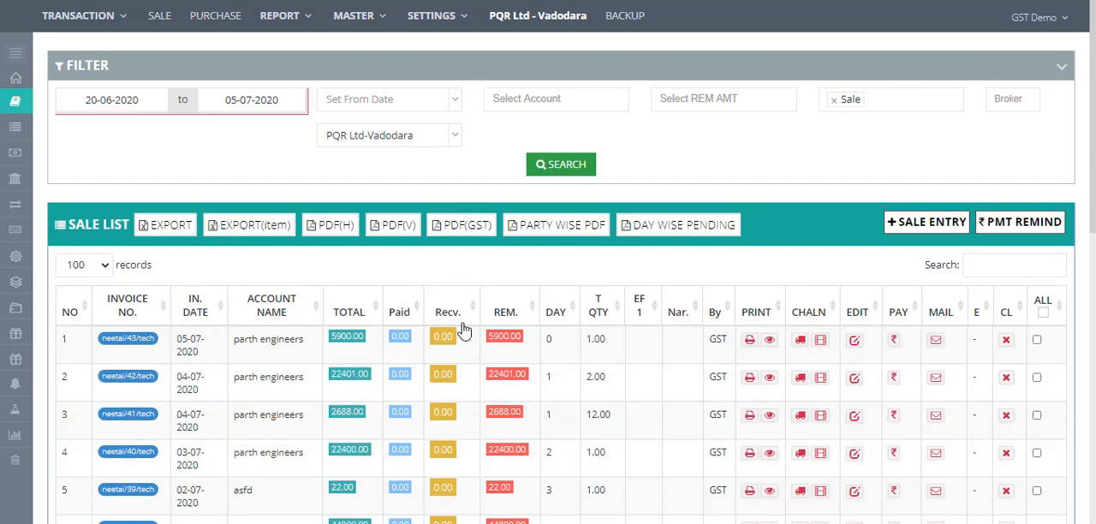
- Open the print preview of the neetai/43/tech invoice and scroll through the whole document
click(751, 342)
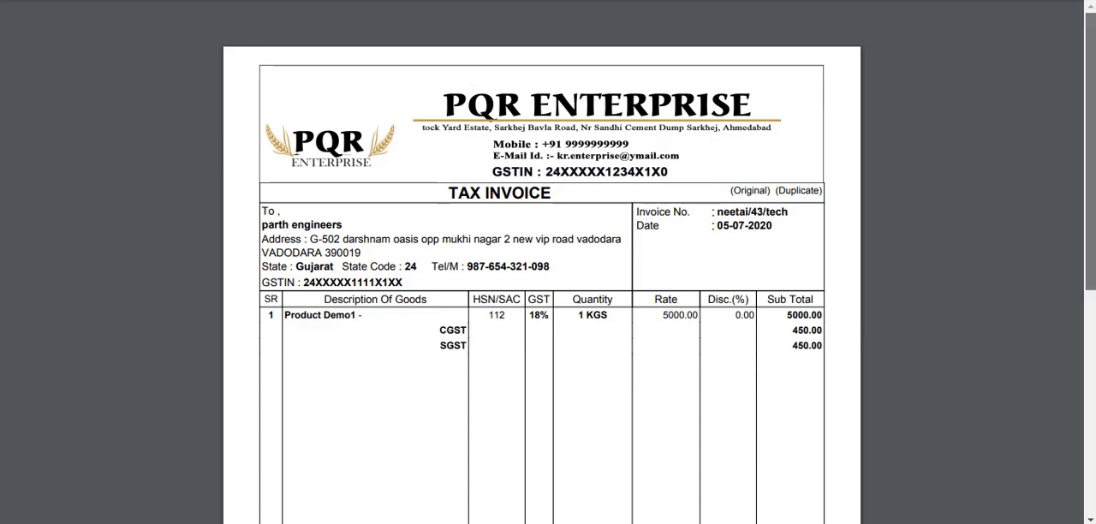
scroll(1077, 363, down, 4)
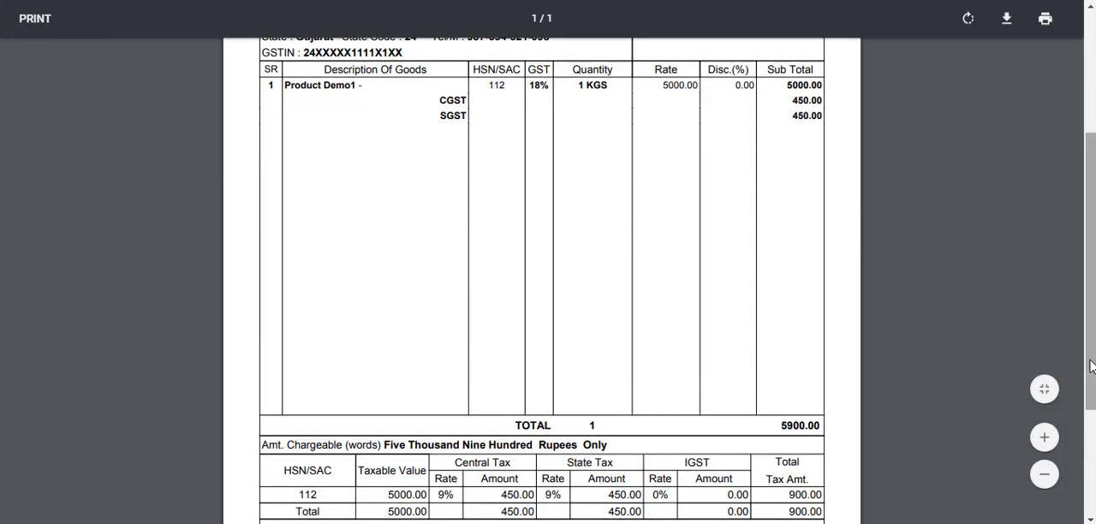
scroll(1087, 325, down, 3)
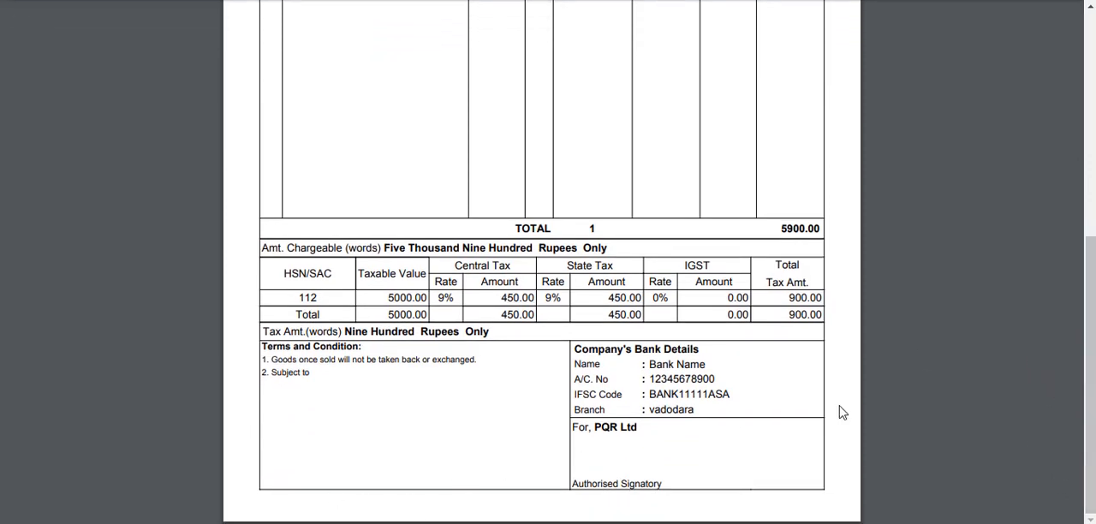
scroll(1090, 241, up, 4)
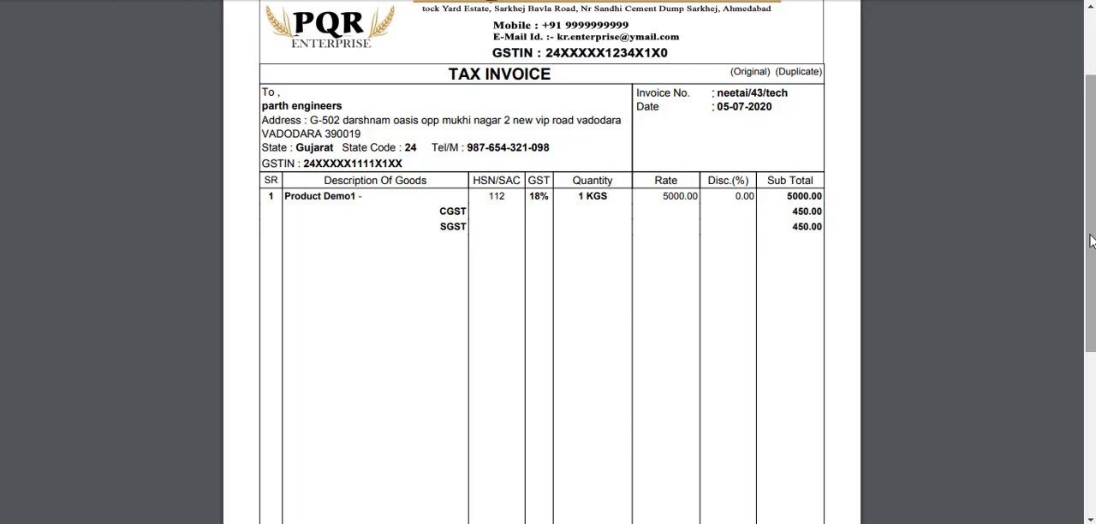
drag(1090, 242, 1069, 426)
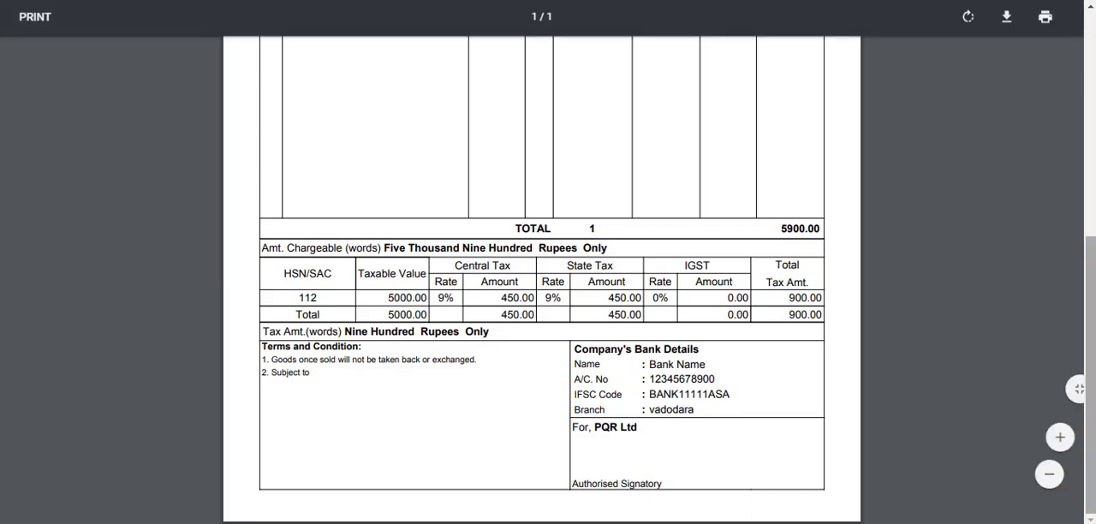
drag(1089, 244, 1093, 35)
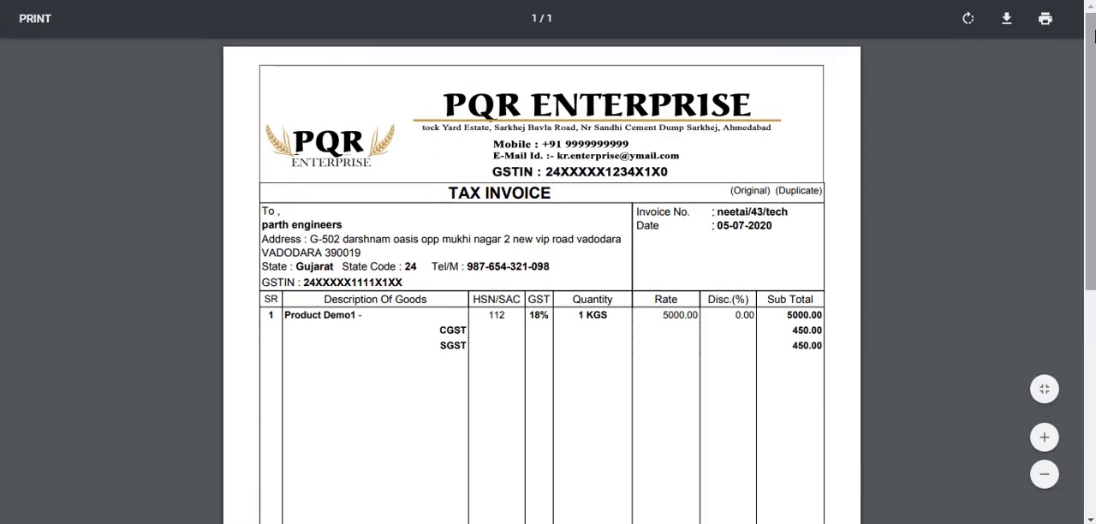
- Filter the sale list from 01-06-2020 to 05-07-2020 for account parth engineers and browse the results
click(351, 1)
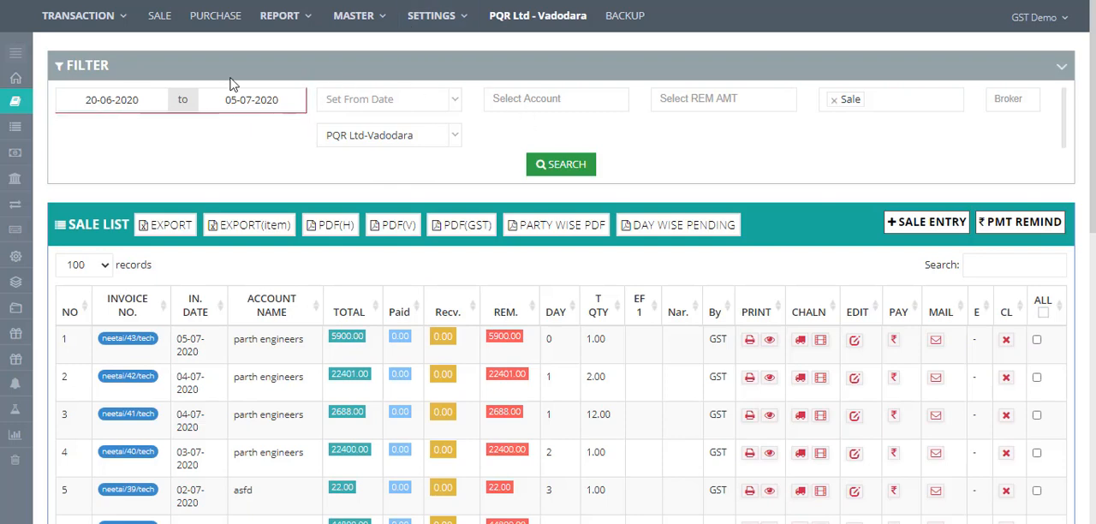
click(110, 97)
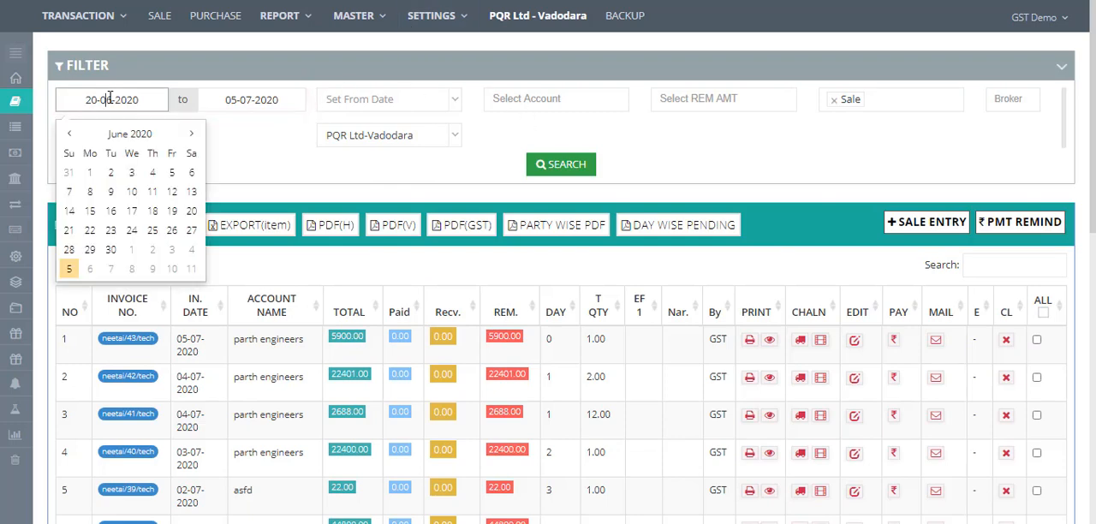
click(89, 179)
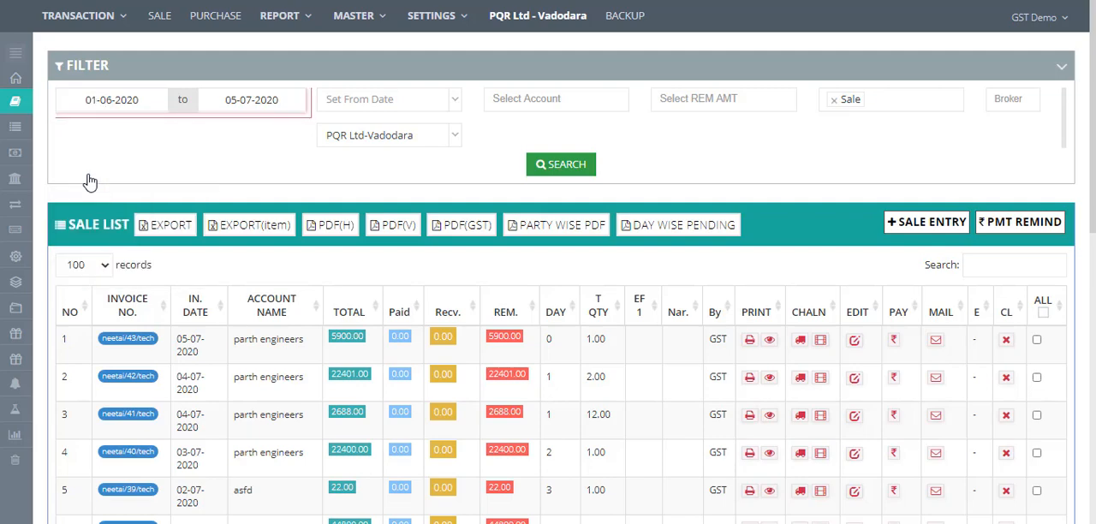
click(556, 169)
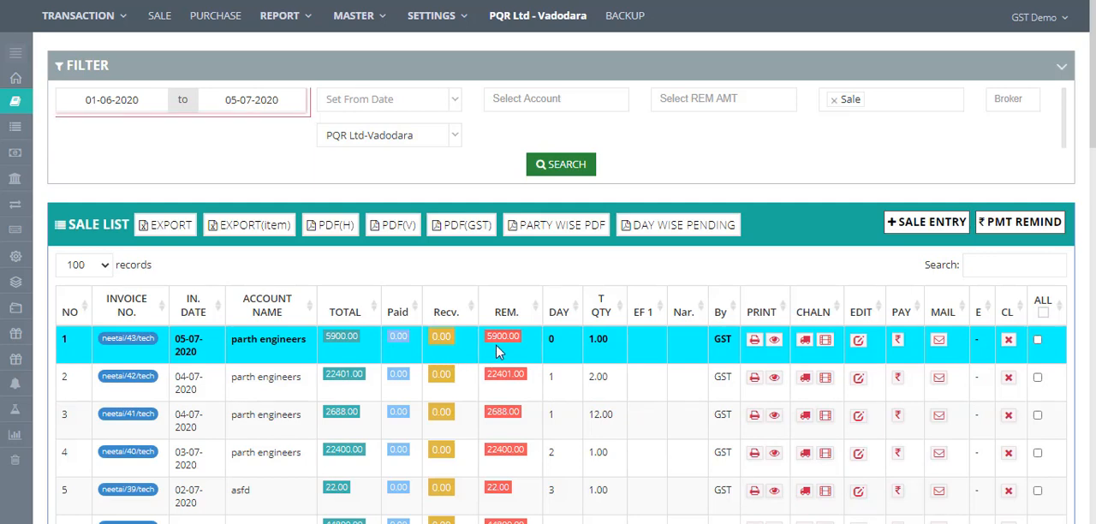
click(515, 97)
text(parth)
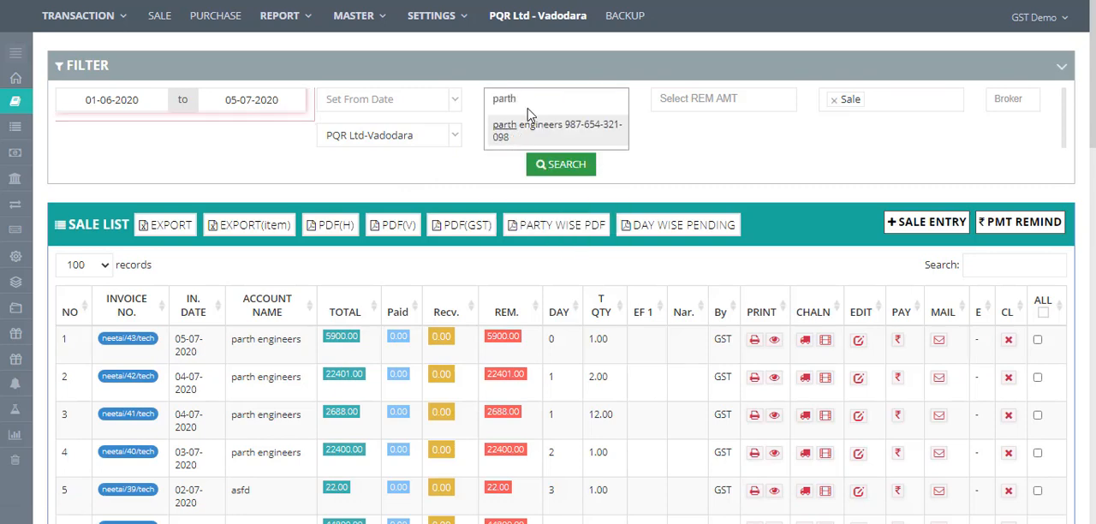
click(538, 131)
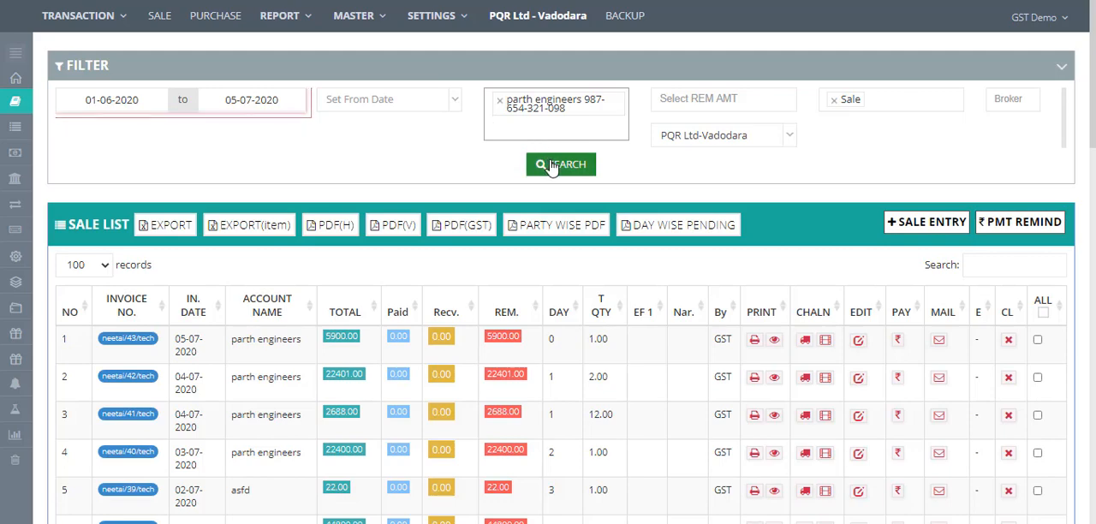
click(552, 167)
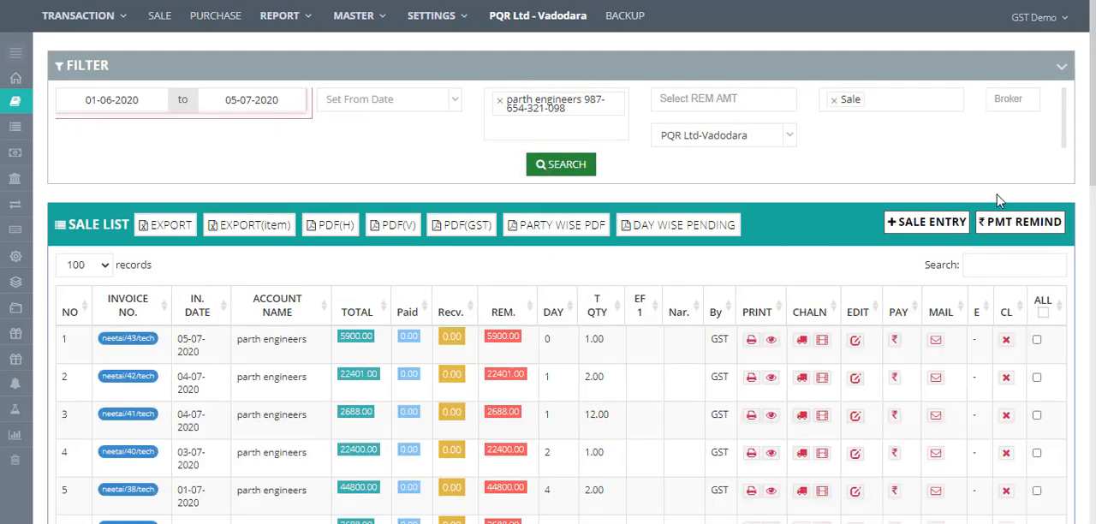
scroll(1079, 360, down, 10)
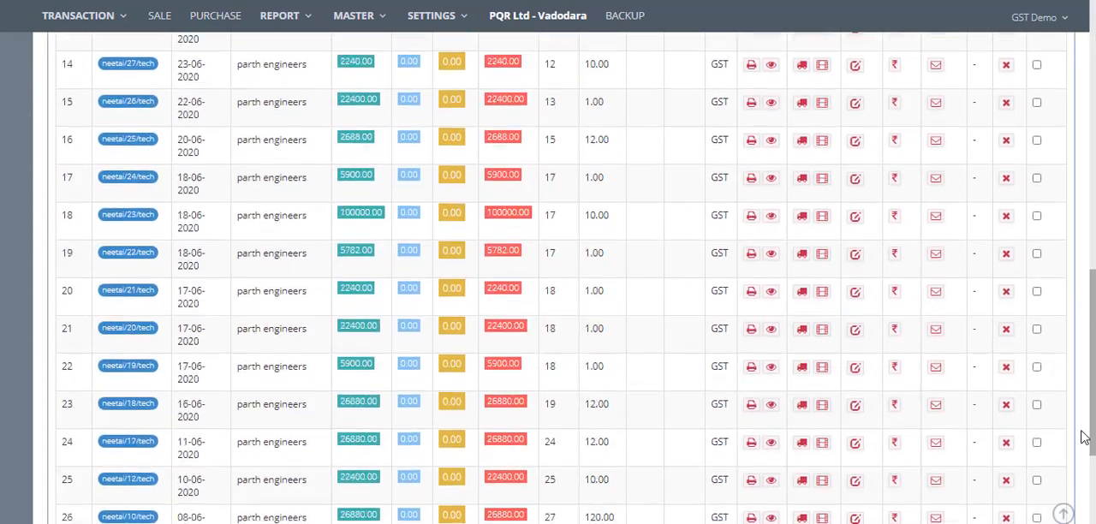
scroll(1078, 359, up, 10)
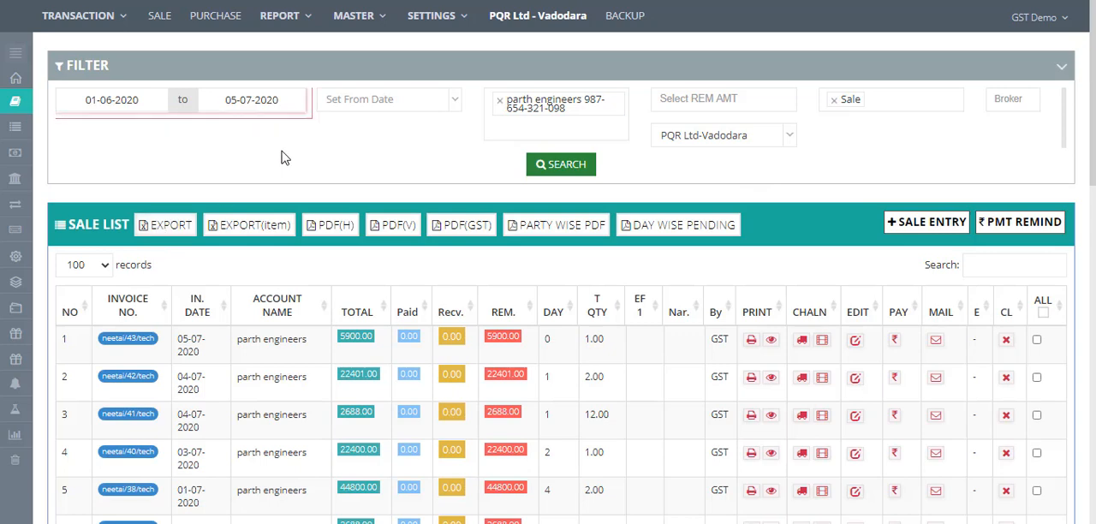
- Open a new sale entry, switch its Revenue A/C to Purchase and review the From source options before returning to Sale
click(159, 17)
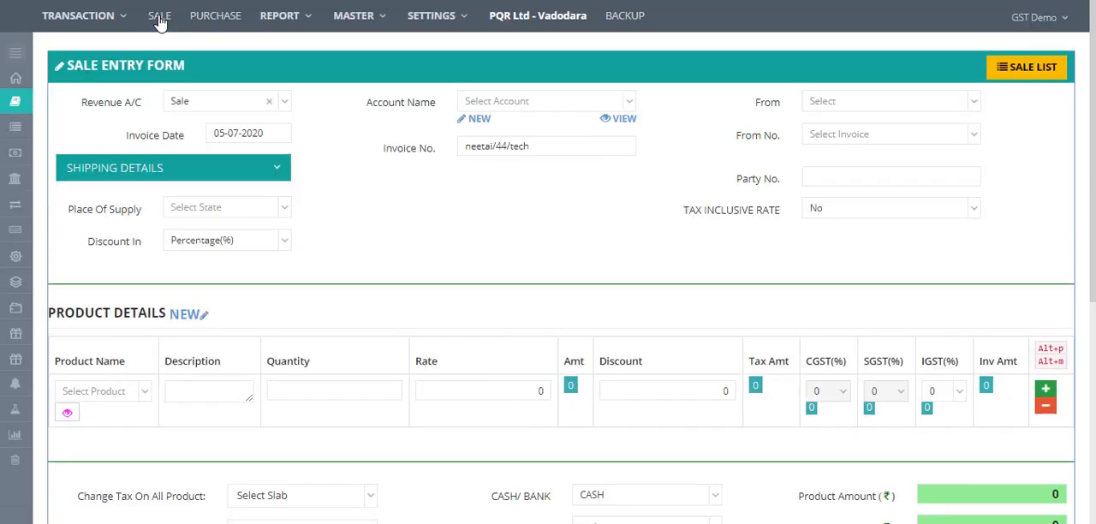
click(212, 116)
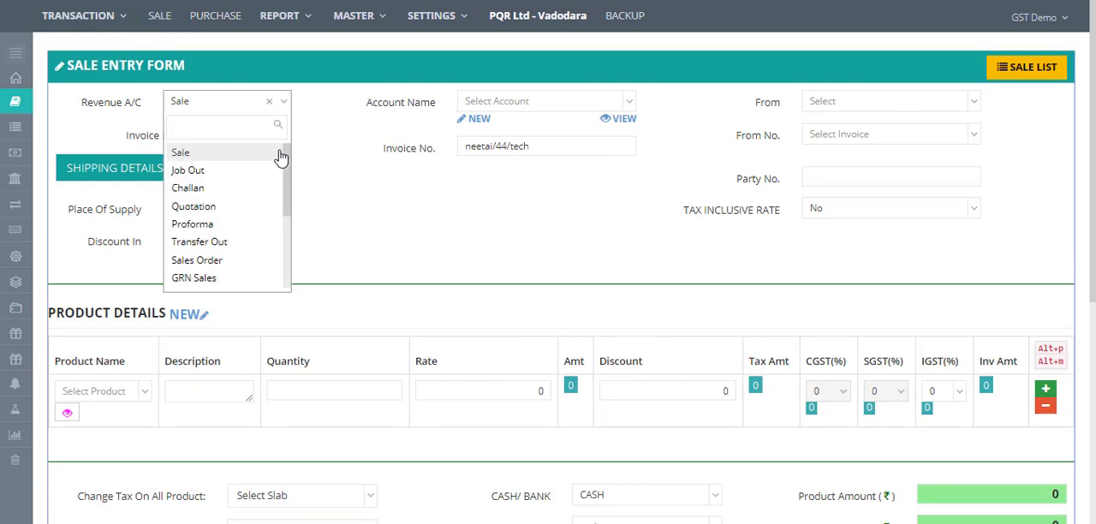
drag(290, 164, 275, 268)
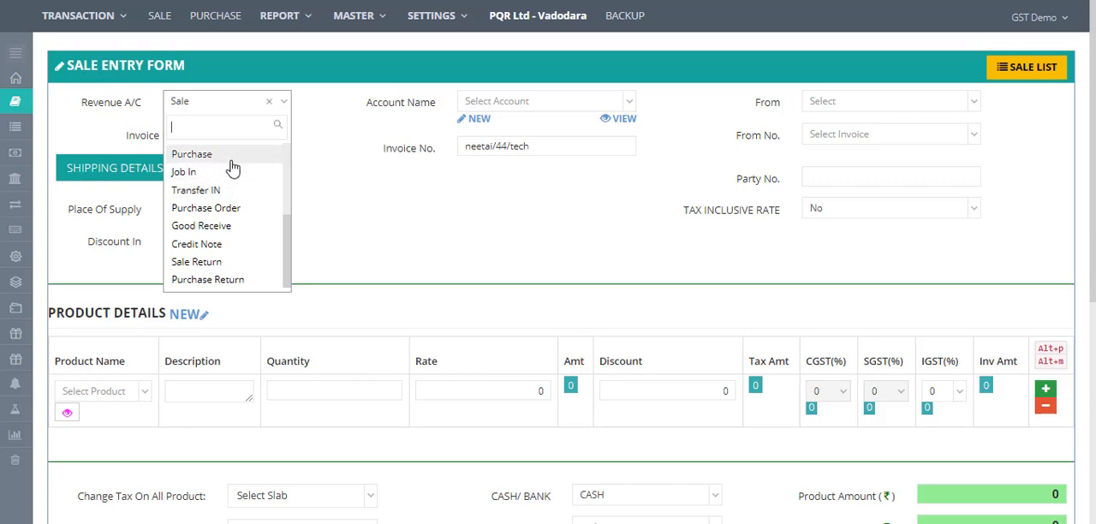
click(192, 154)
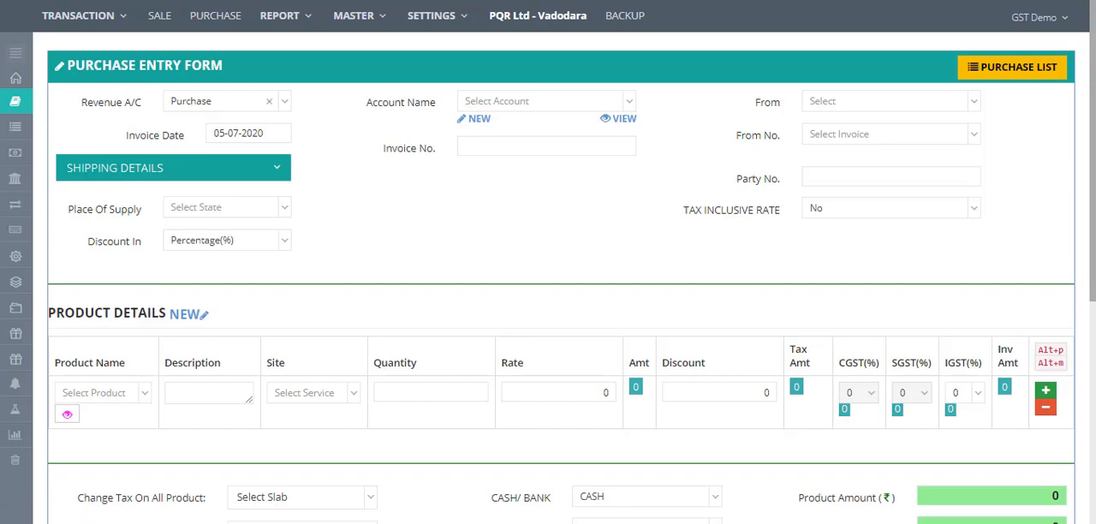
mouse_move(1092, 176)
mouse_down()
mouse_move(1092, 348)
mouse_move(1092, 174)
mouse_up()
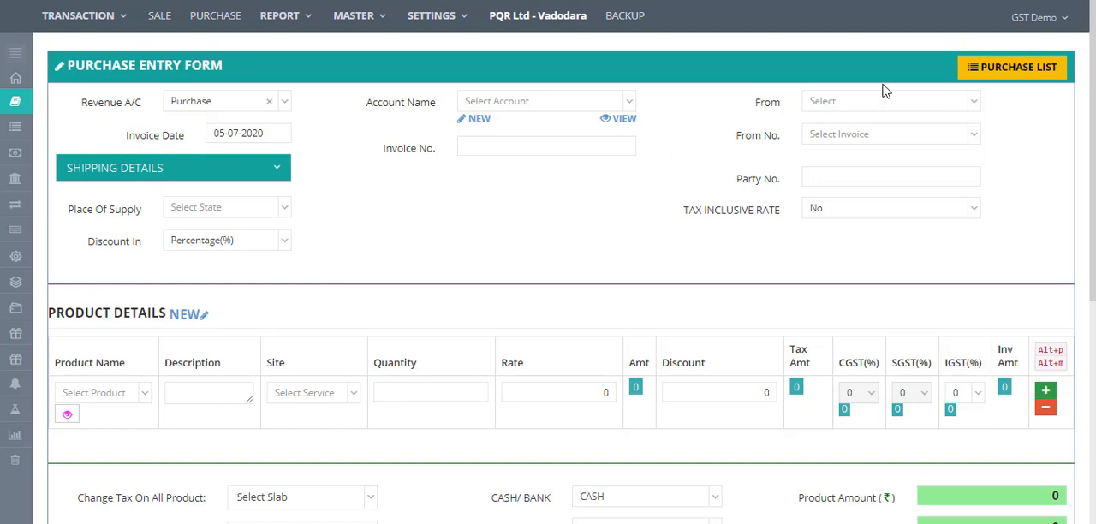
click(864, 104)
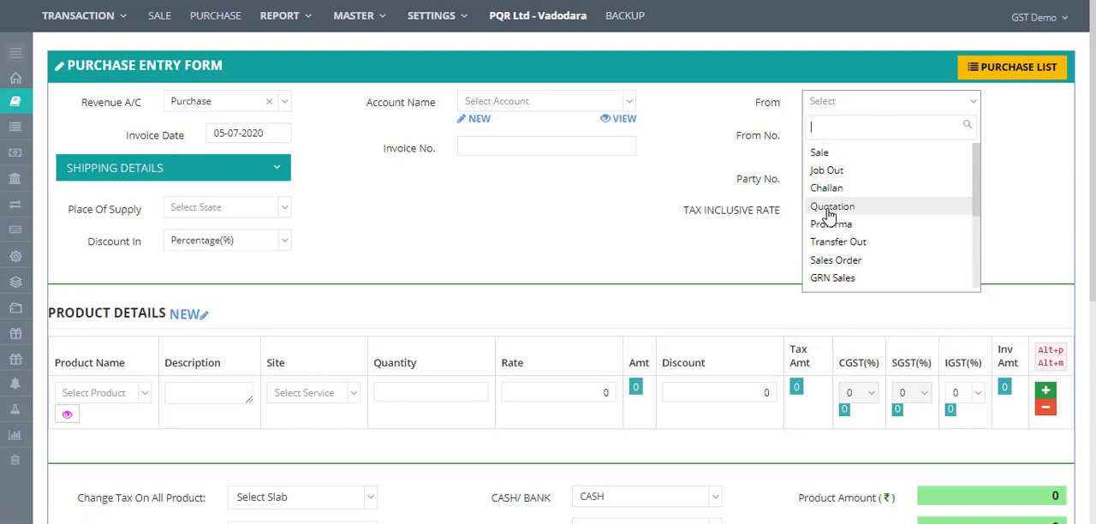
click(160, 16)
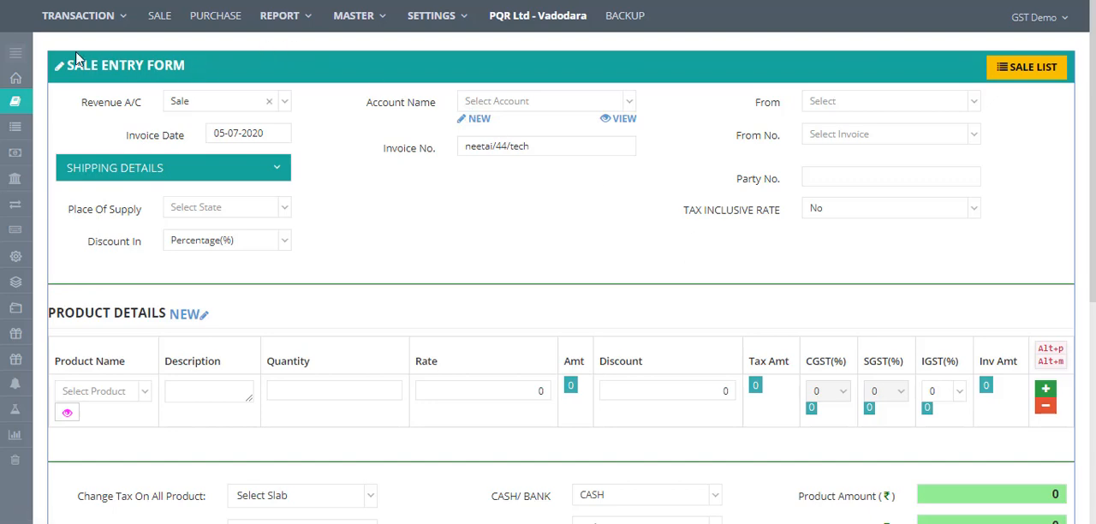
- Open the Cash Book list and then the Bank Book list
click(17, 54)
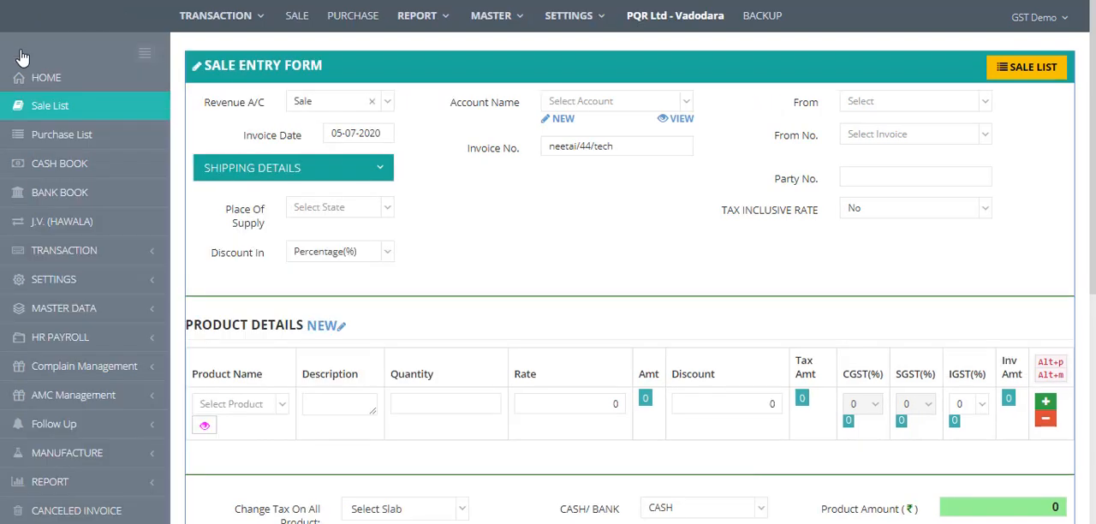
click(59, 171)
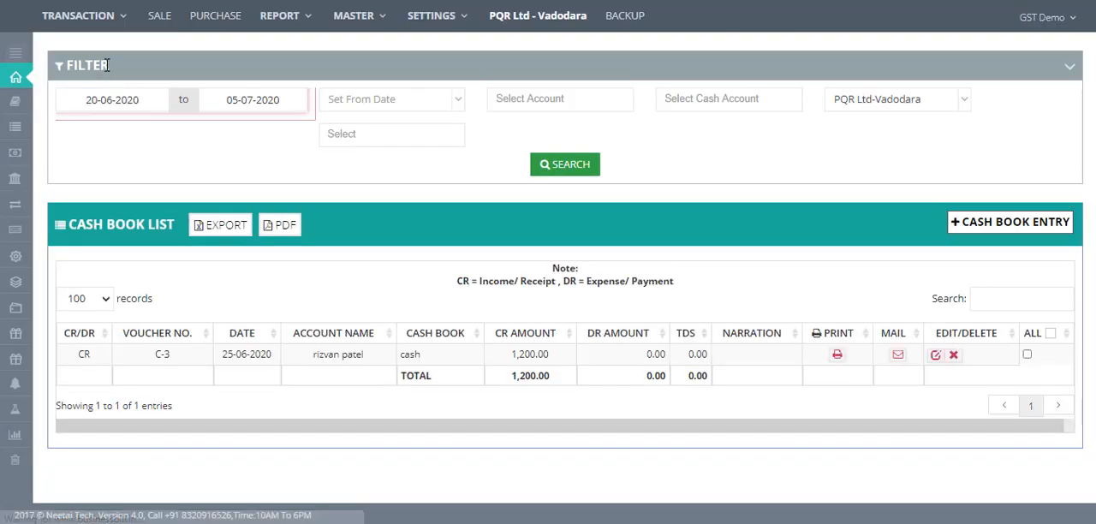
click(15, 53)
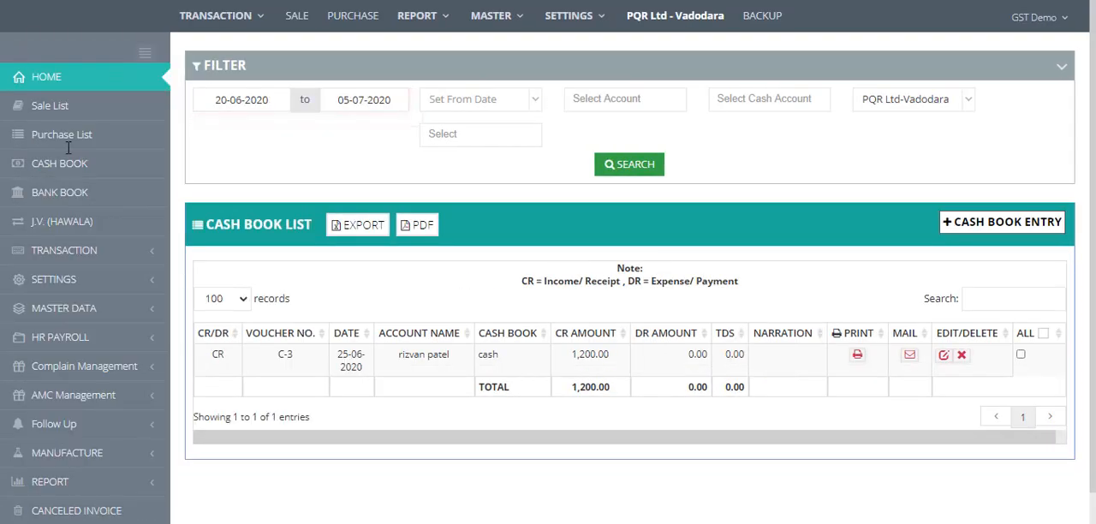
click(74, 193)
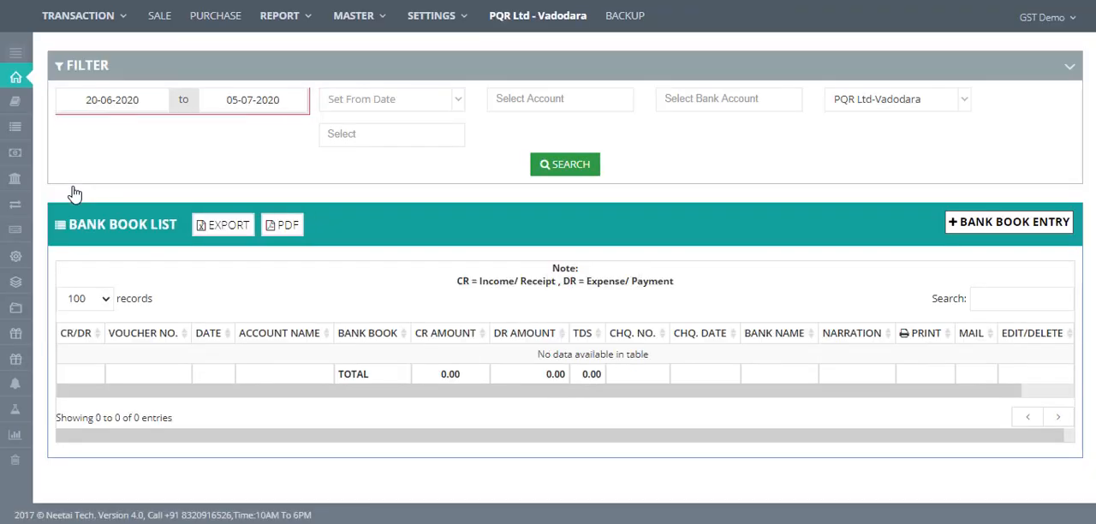
- Start a bank book entry of type Income for account parth engineers and browse its invoice numbers
click(988, 226)
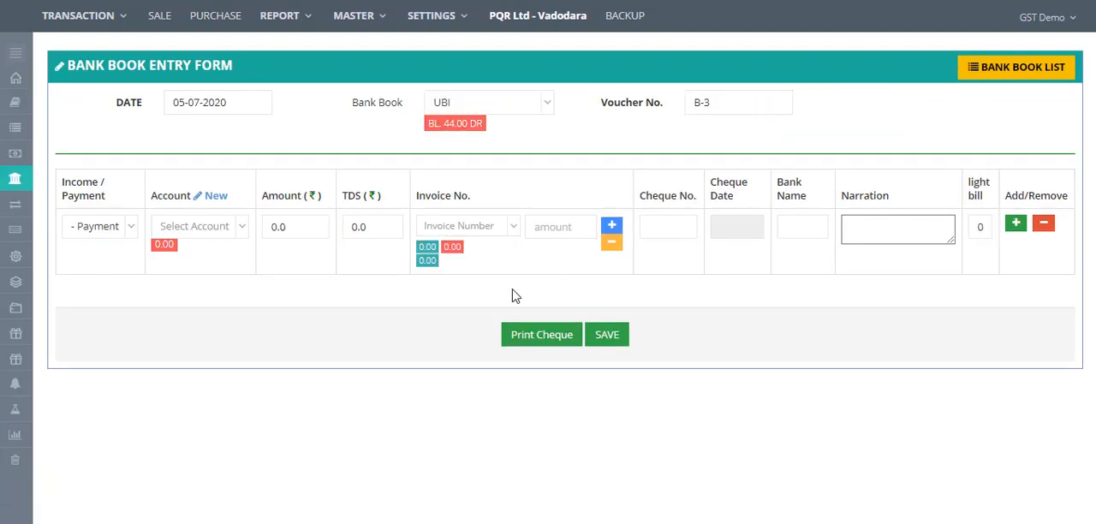
click(108, 230)
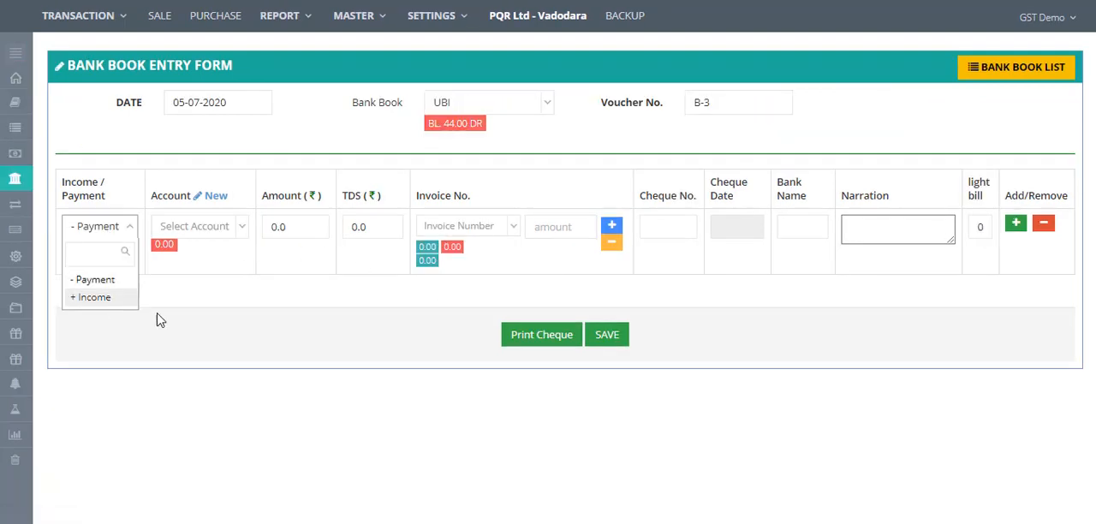
click(163, 319)
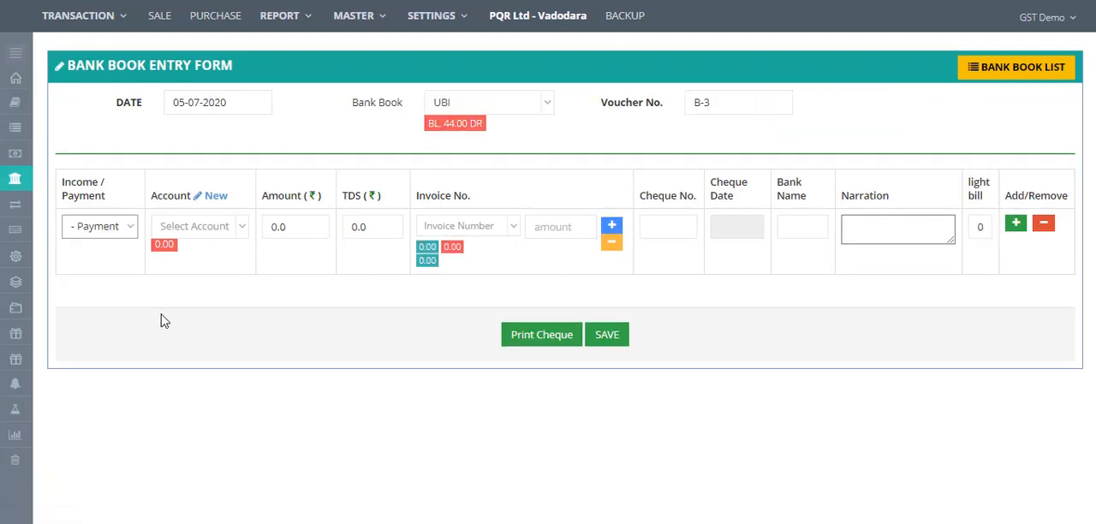
click(217, 229)
text(parth)
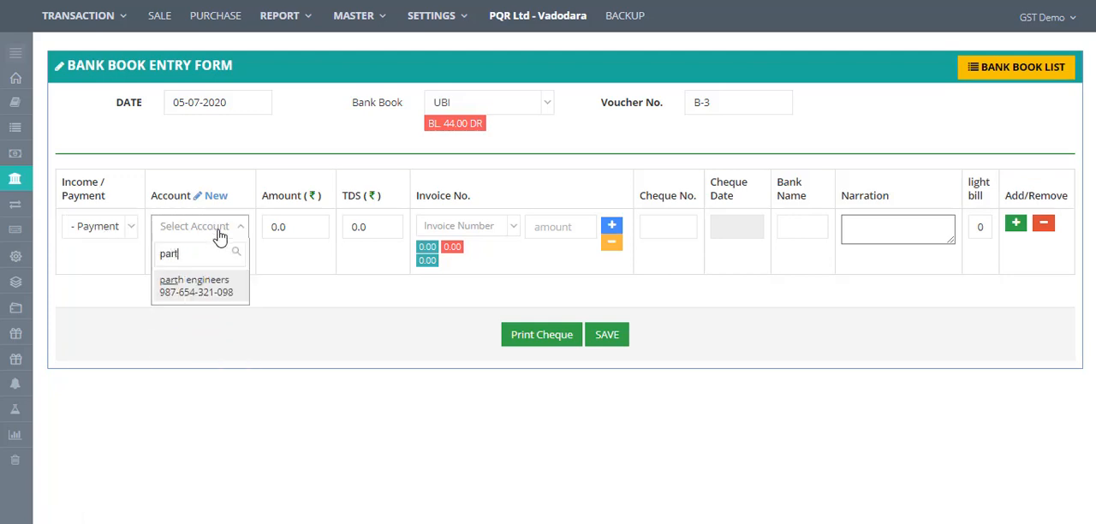
click(196, 292)
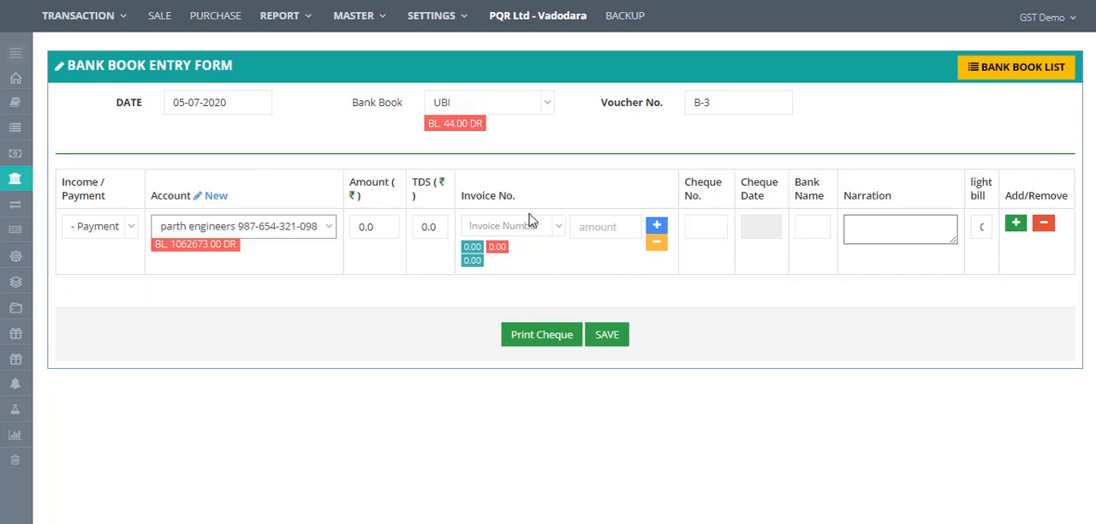
click(107, 226)
text(i)
click(109, 283)
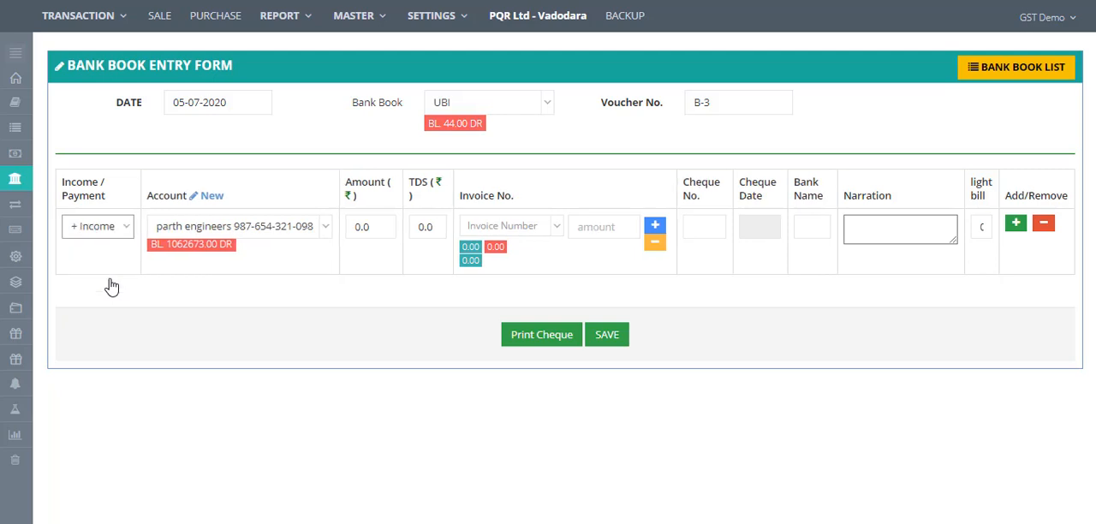
click(531, 230)
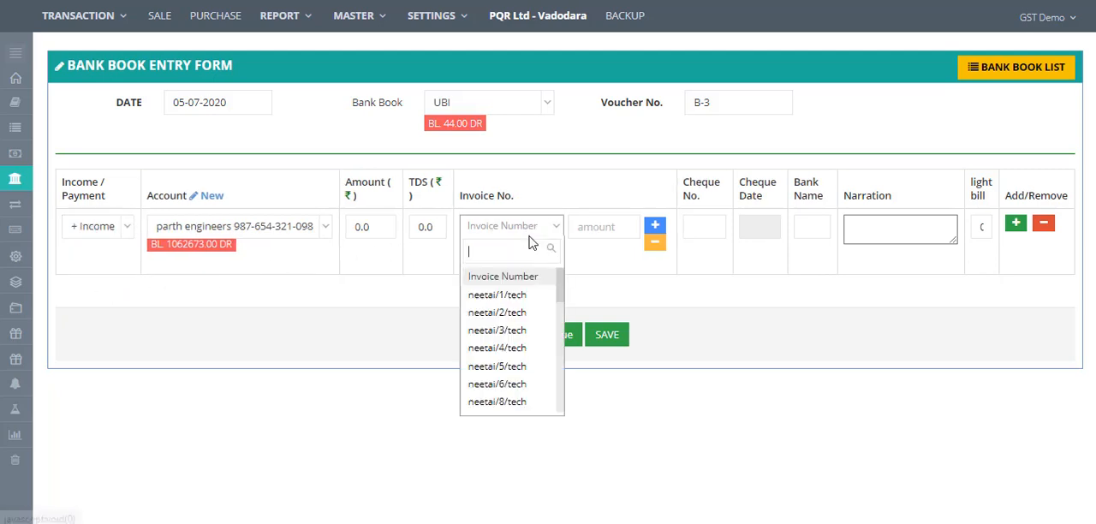
click(342, 348)
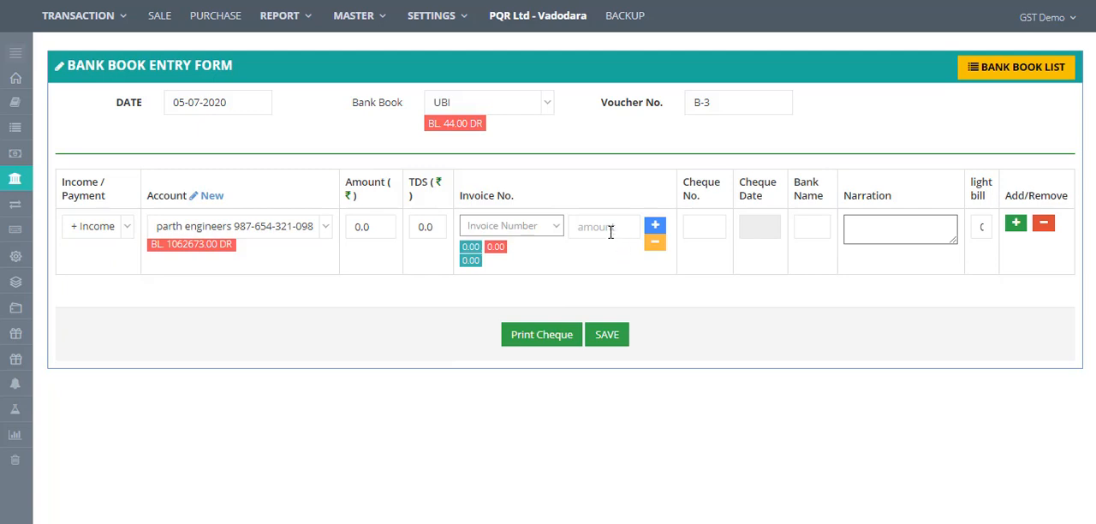
- Return to the bank book list
click(1080, 26)
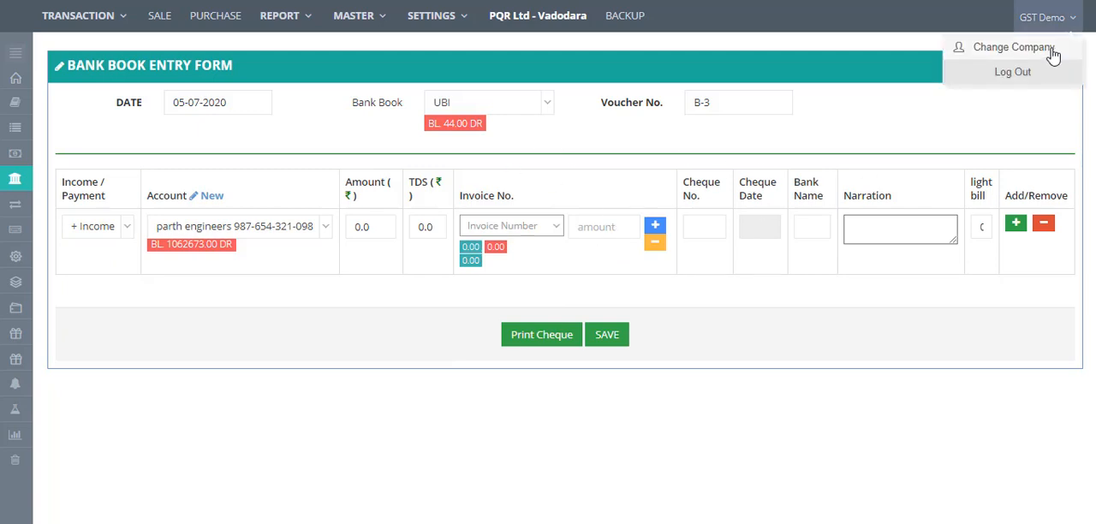
click(884, 75)
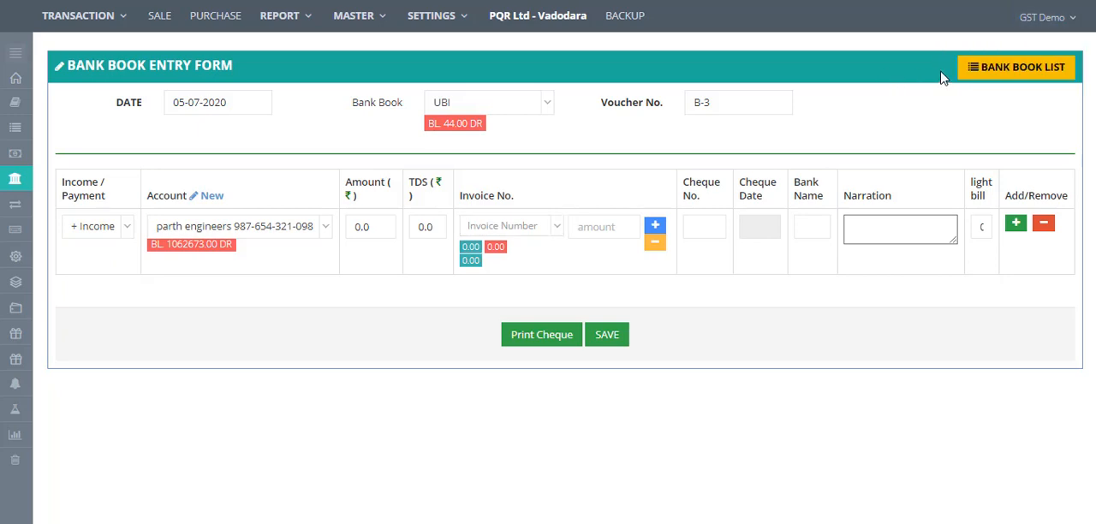
click(986, 75)
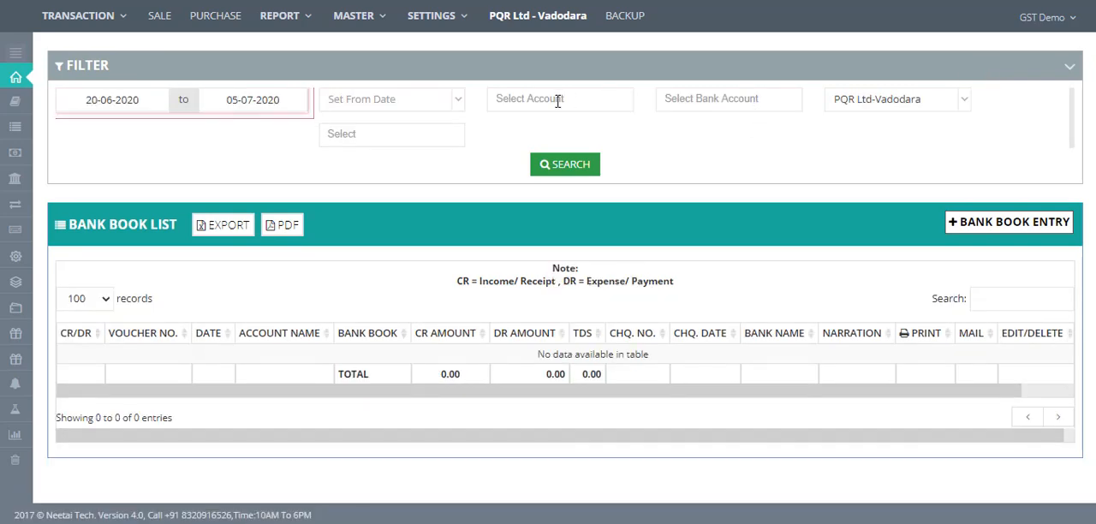
- Open the Ledger Details report, filter it to account parth engineers, search, and scroll through its entries
click(286, 21)
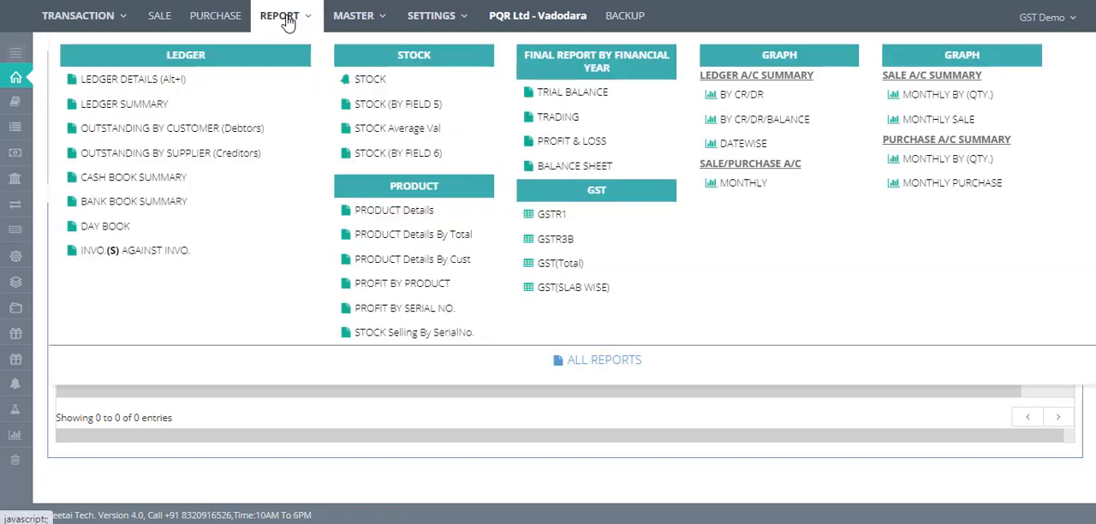
click(132, 80)
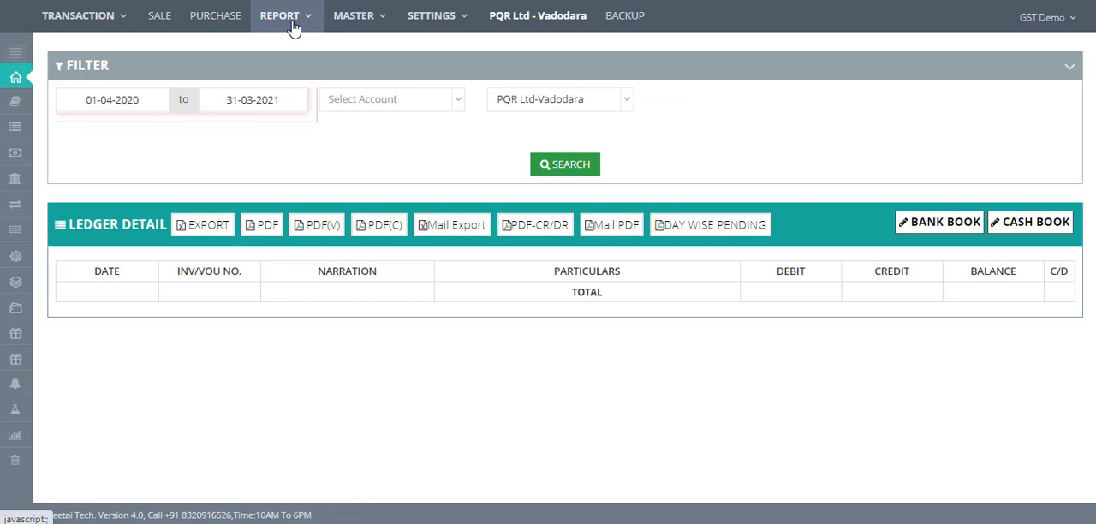
click(385, 111)
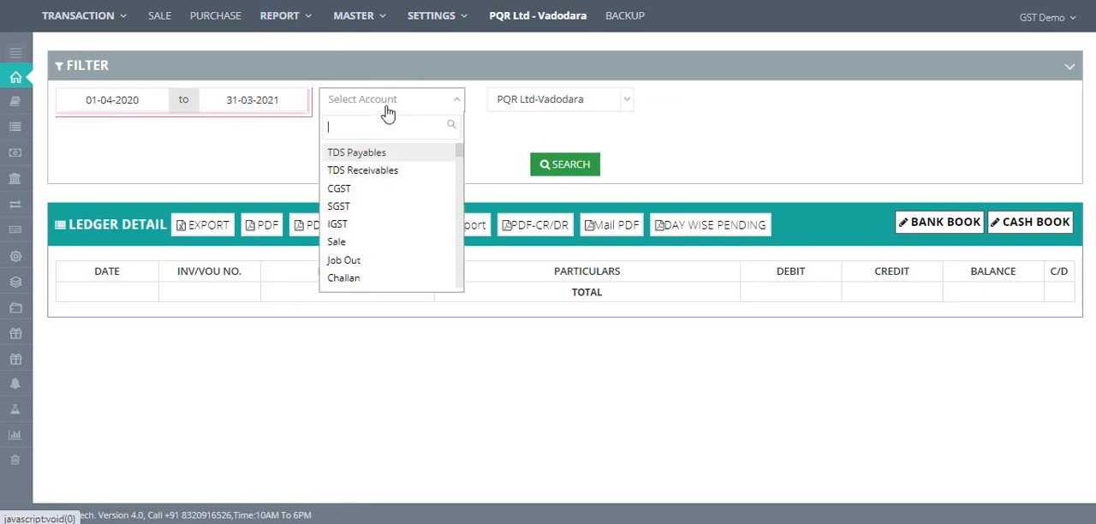
text(par)
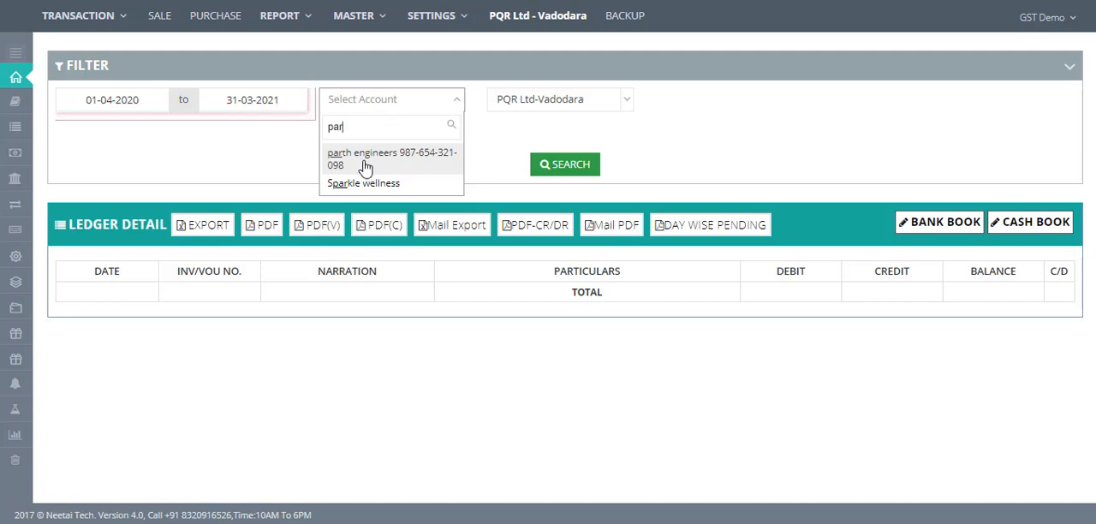
click(371, 176)
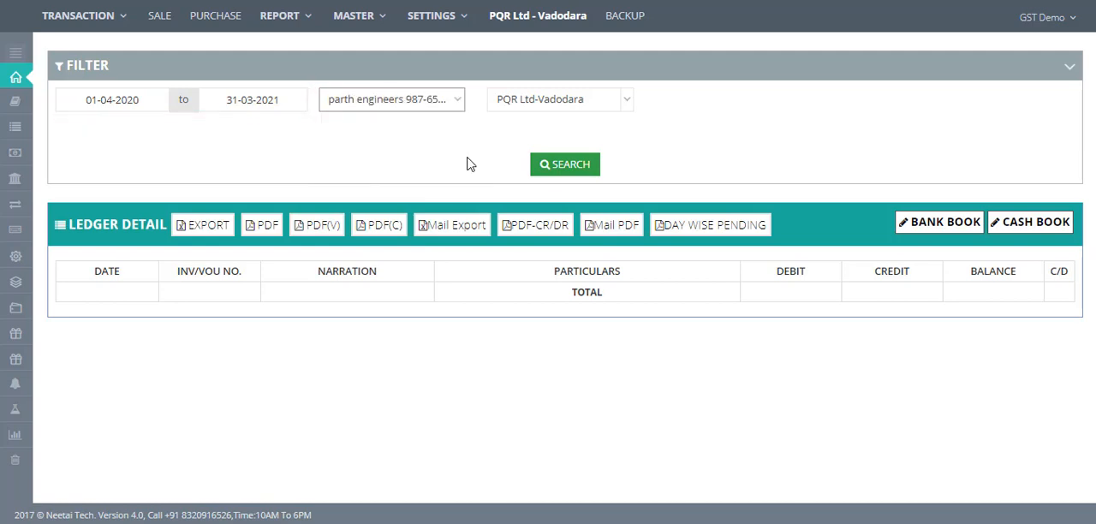
click(570, 165)
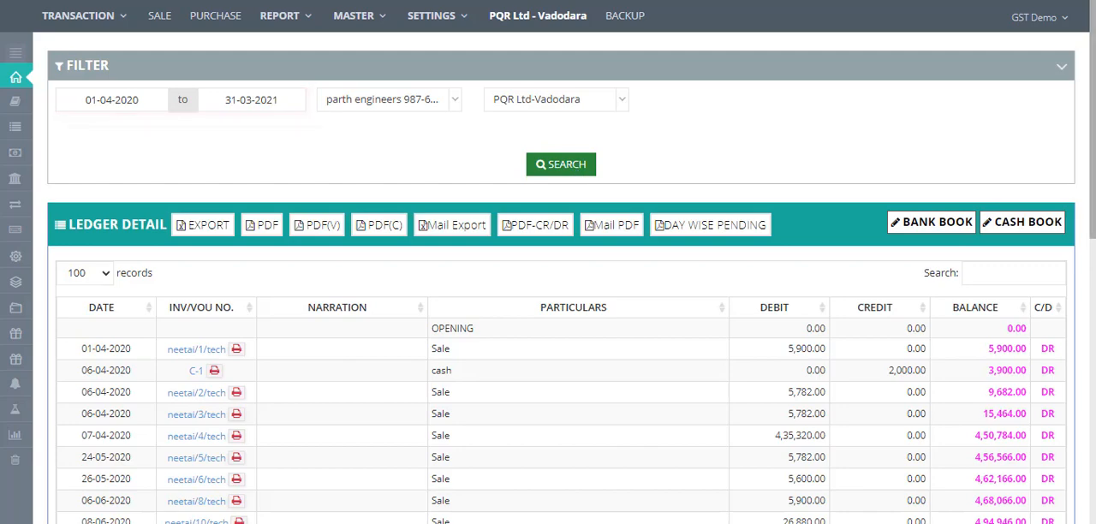
scroll(1069, 371, down, 6)
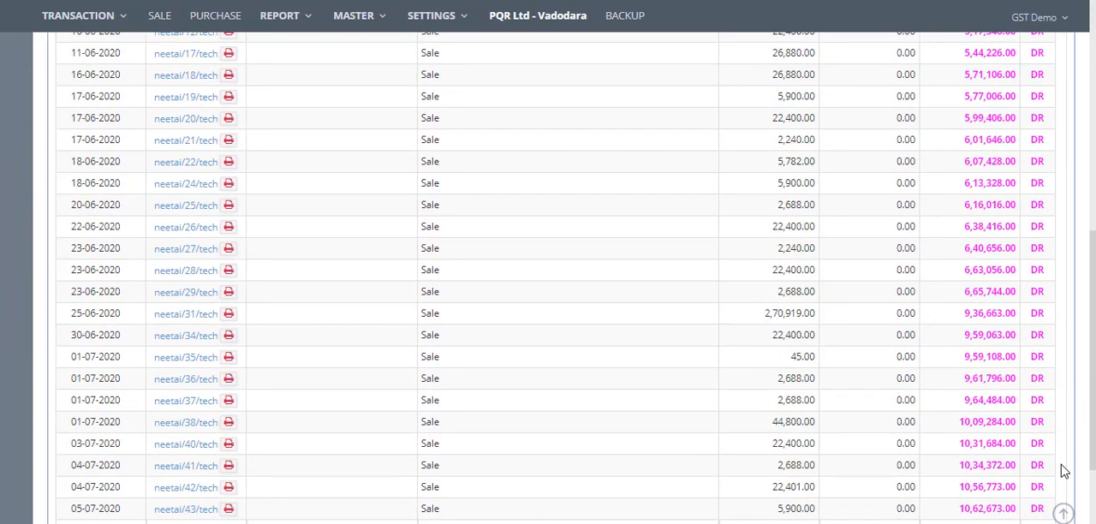
scroll(1064, 471, down, 2)
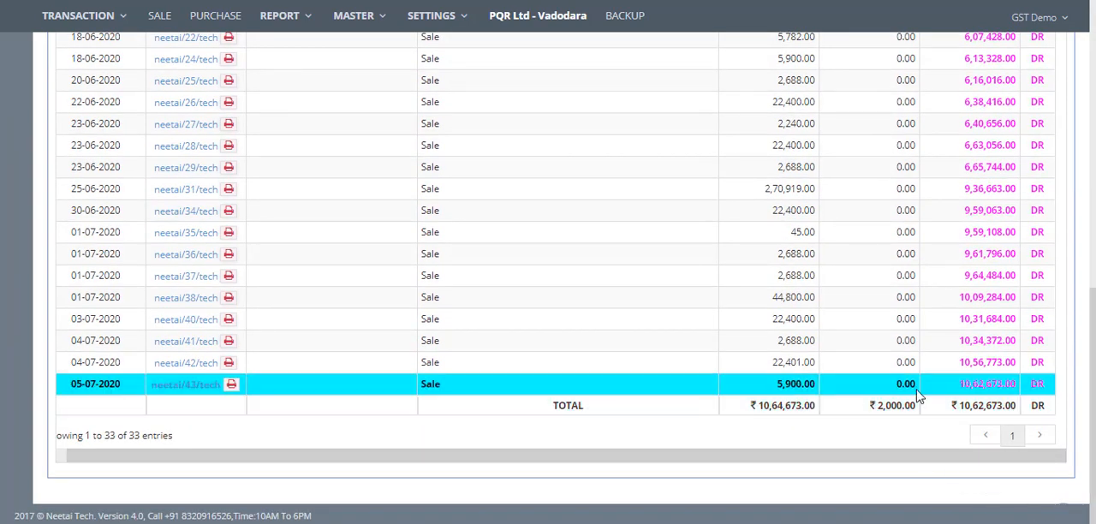
scroll(437, 89, up, 8)
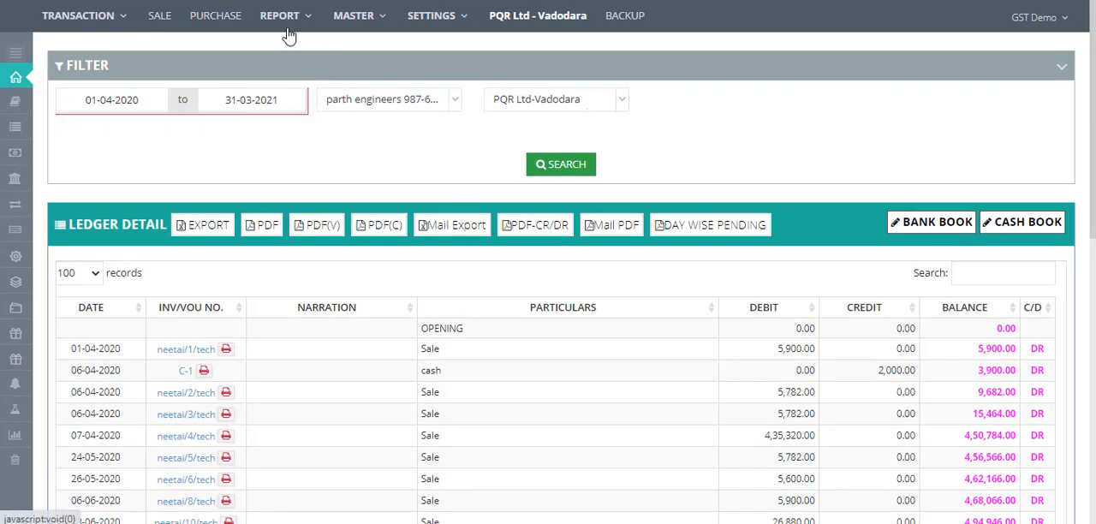
- Open the Stock summary report and browse its product filter and product list
click(269, 19)
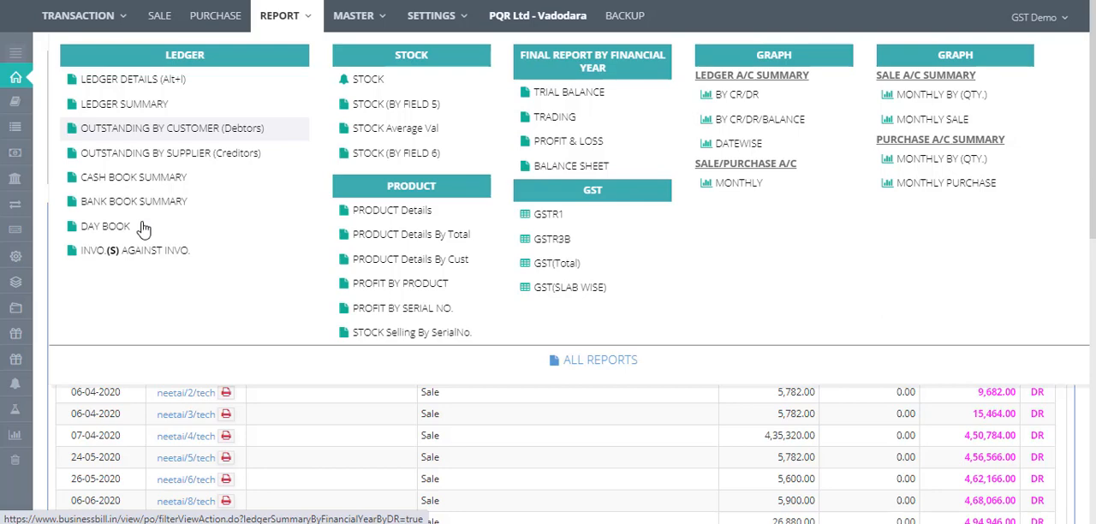
click(379, 87)
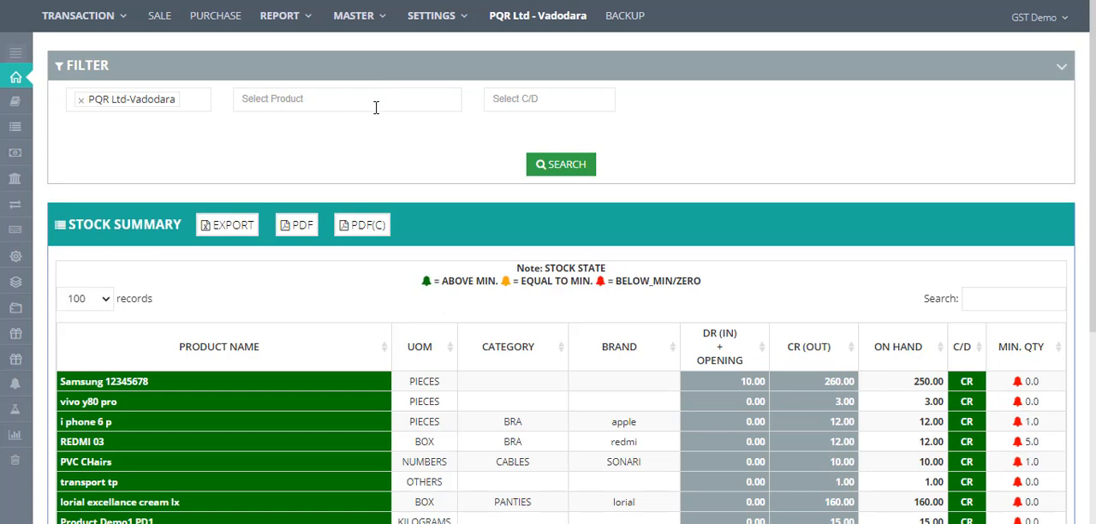
click(374, 107)
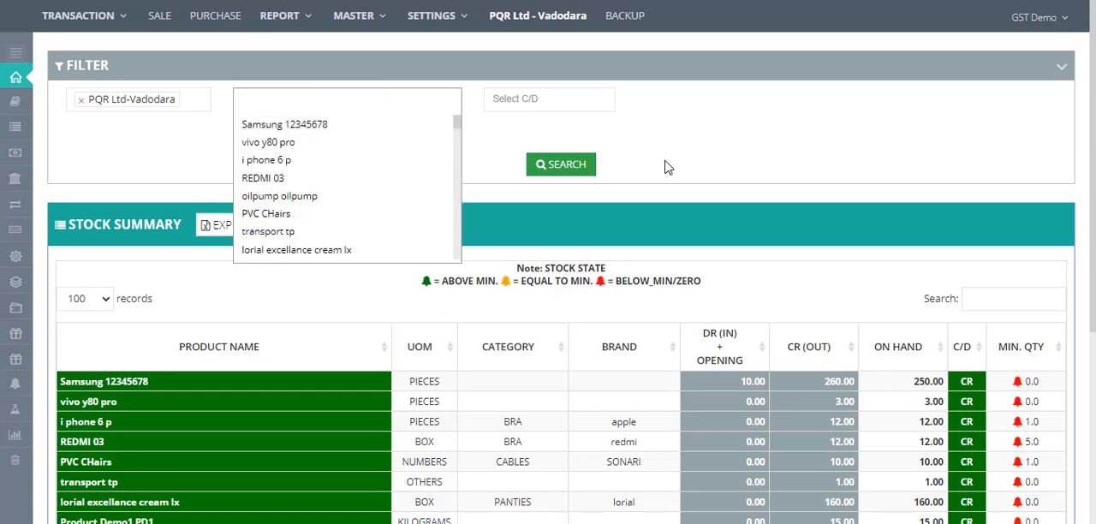
key(Escape)
scroll(1079, 306, down, 3)
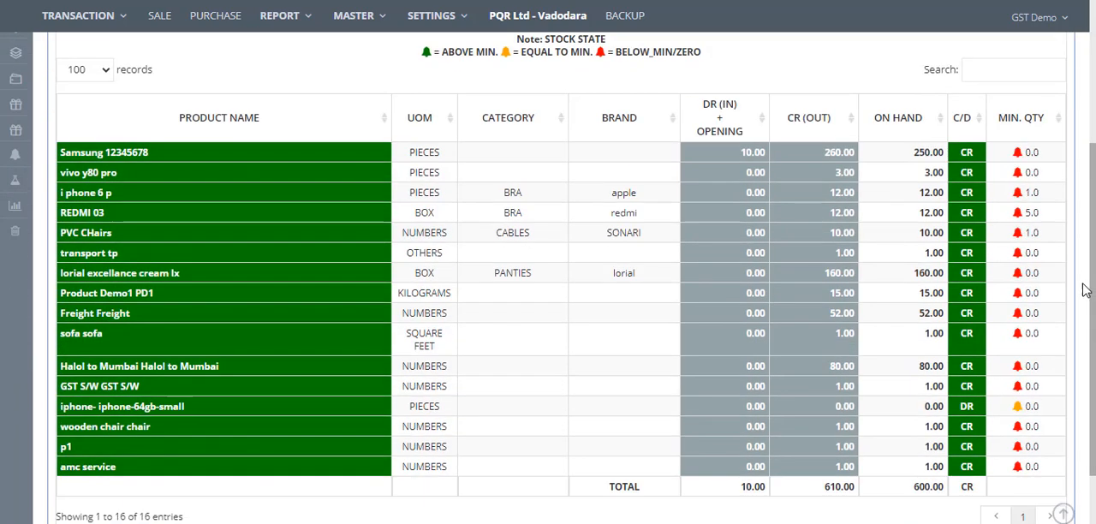
scroll(1070, 139, up, 3)
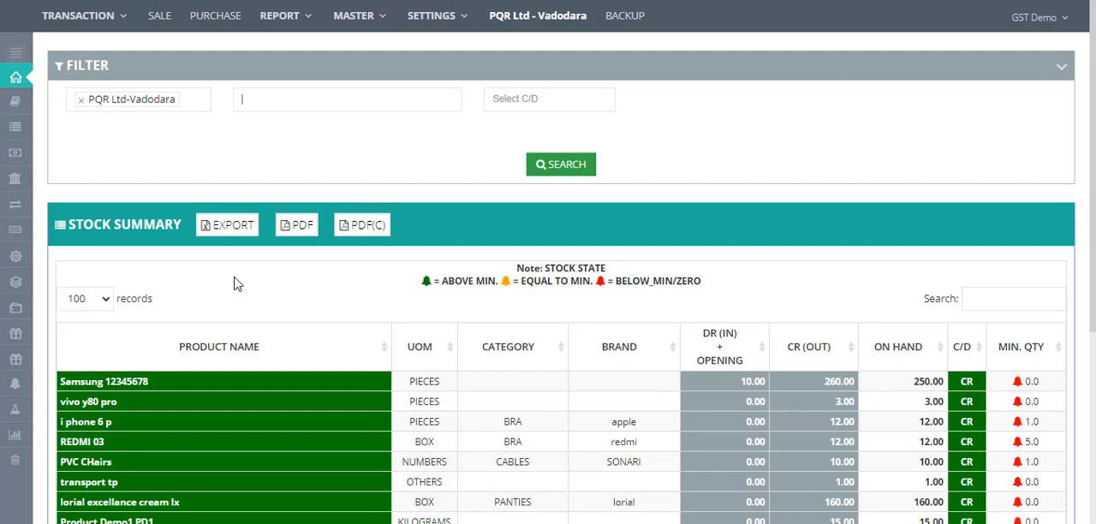
- Open the PRODUCT Details and GST (SLAB WISE) reports each in a new browser tab
click(285, 19)
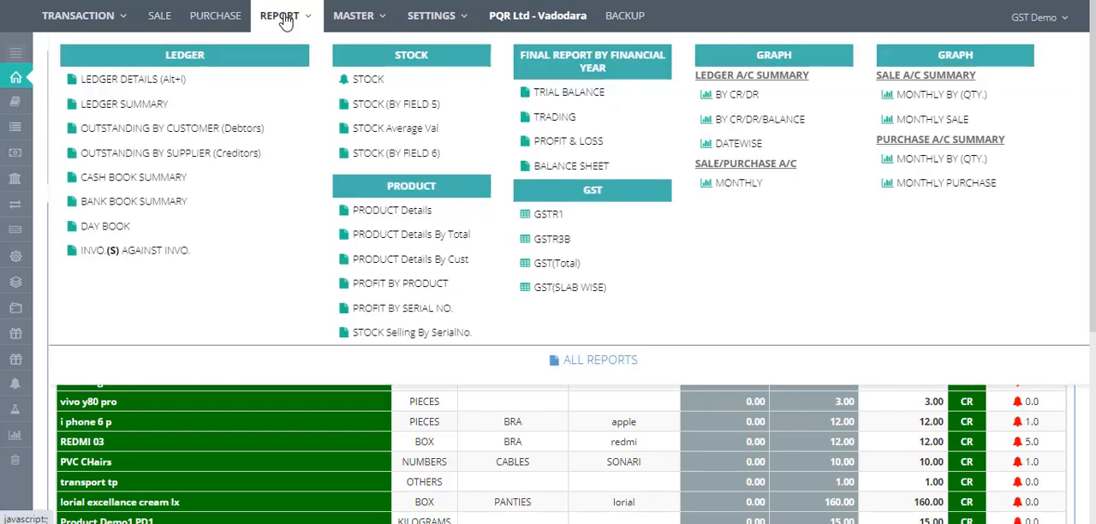
right_click(390, 212)
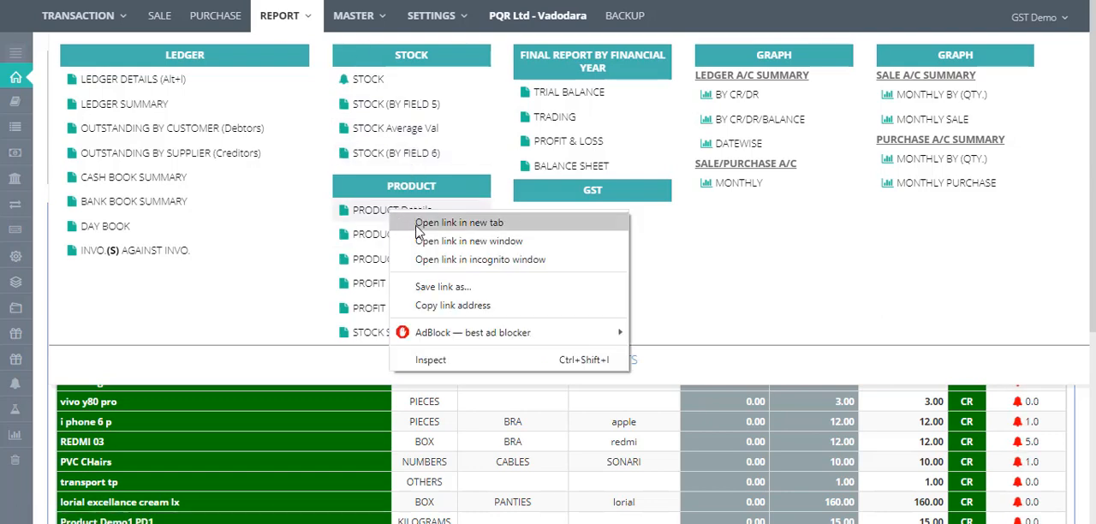
click(416, 224)
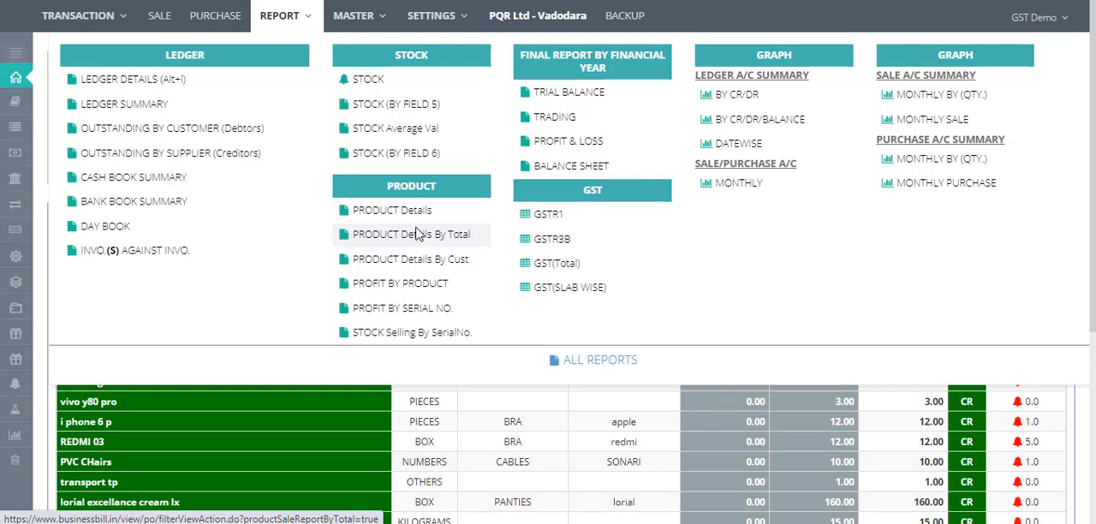
right_click(597, 292)
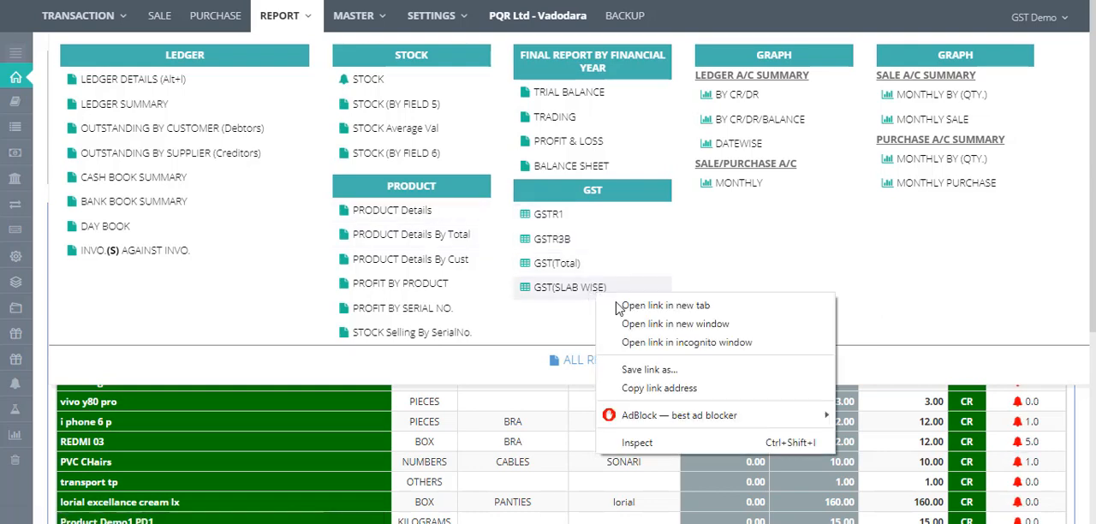
click(626, 308)
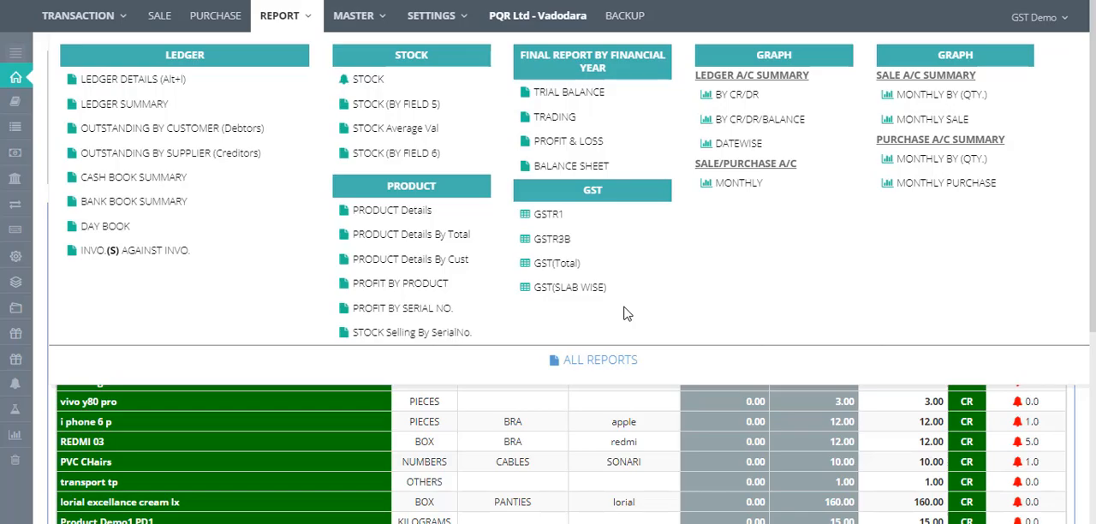
- In the GST by Slab report, set the date range to 01-05-2020 through 31-05-2020 and search
key(ctrl+Tab)
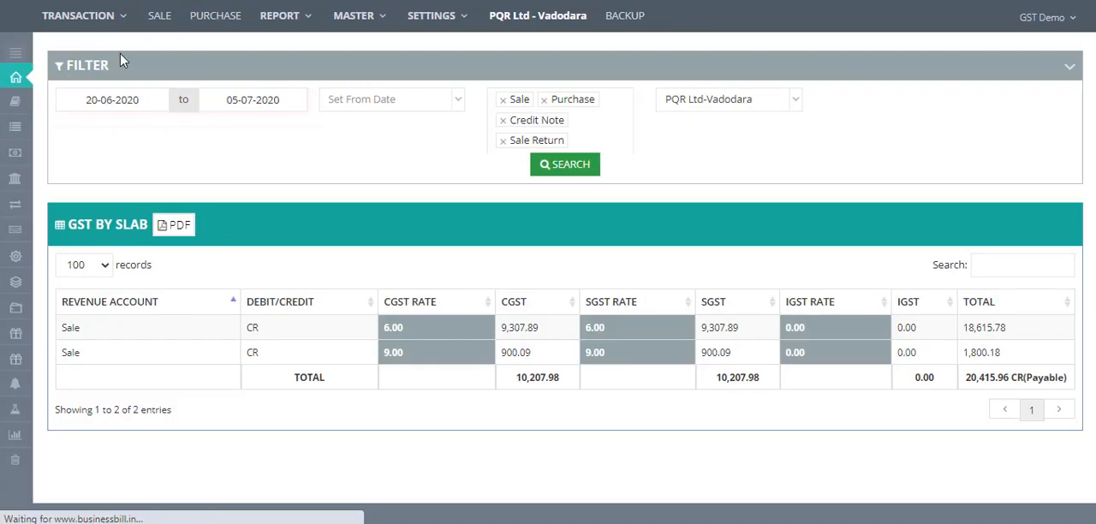
click(106, 99)
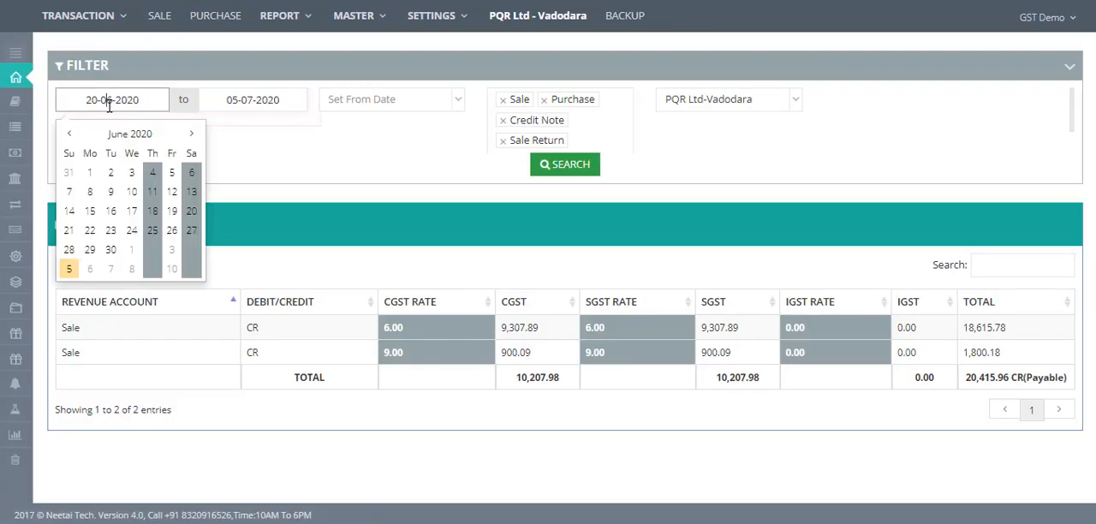
click(71, 135)
click(172, 172)
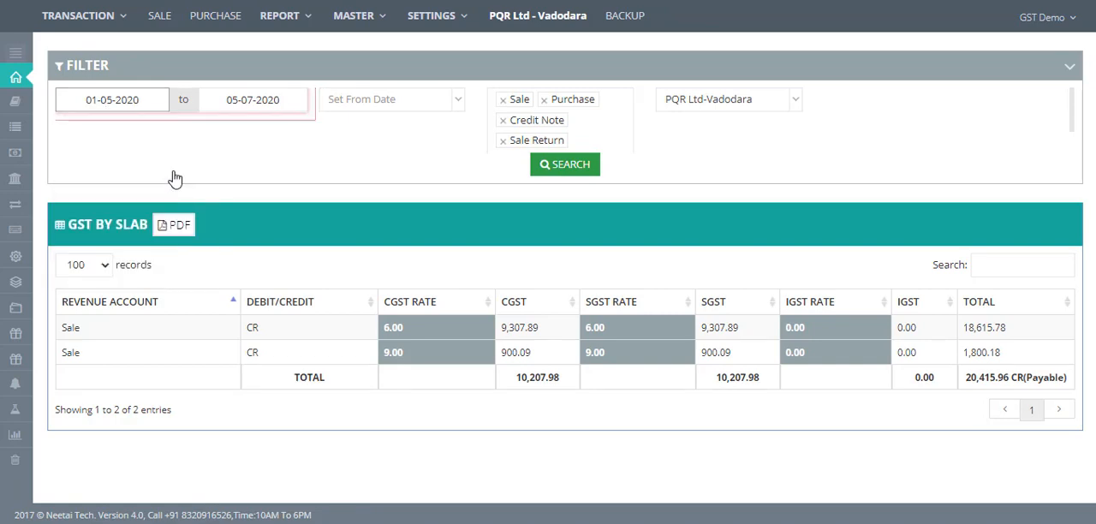
click(252, 99)
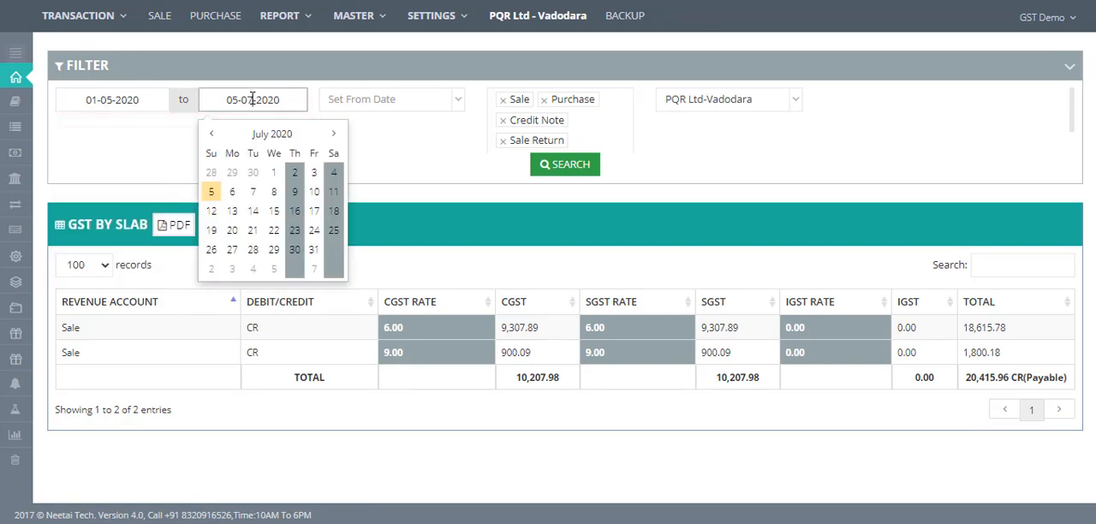
click(257, 178)
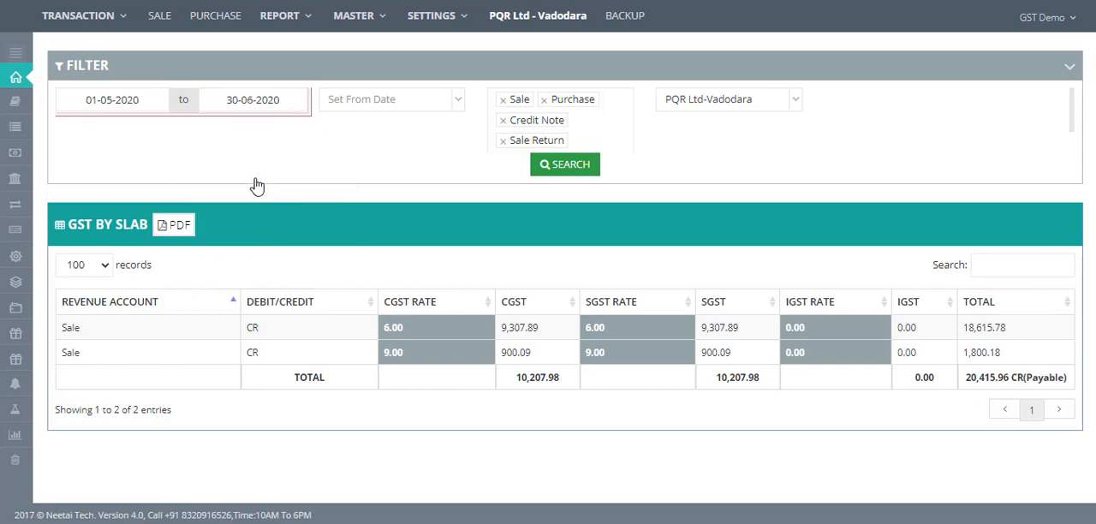
click(247, 101)
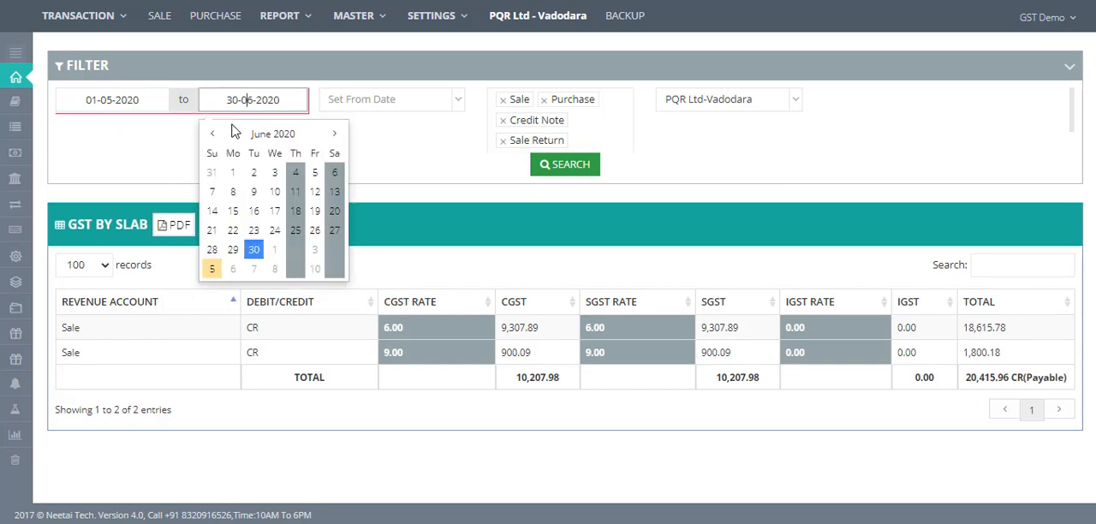
click(213, 174)
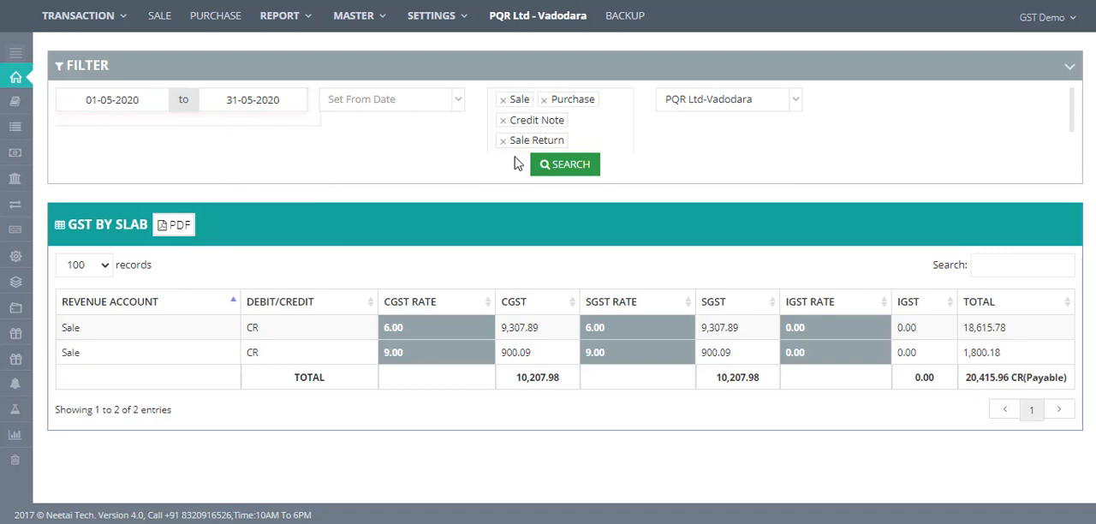
click(561, 171)
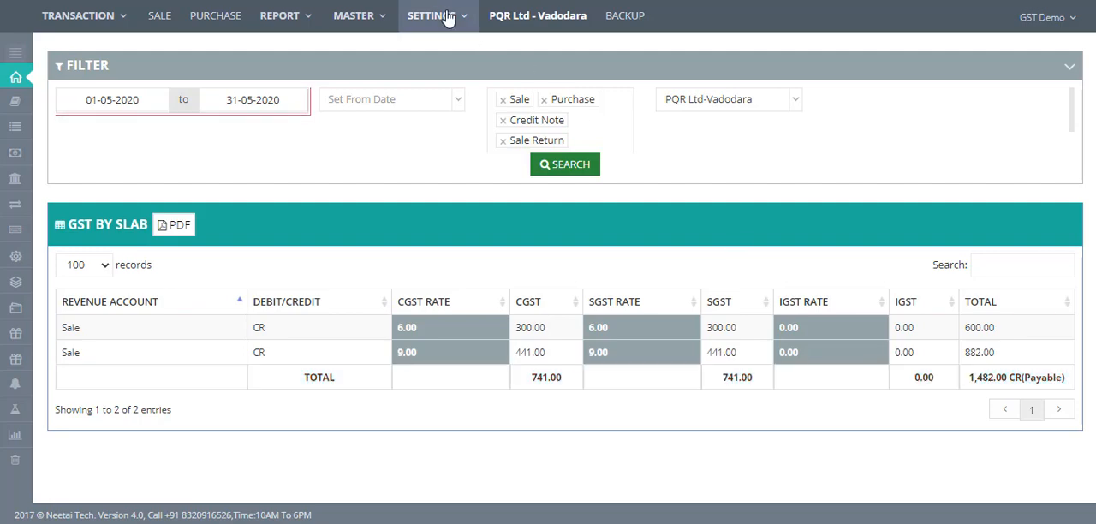
- Open the Access Control settings and scroll through the role permission options
click(317, 26)
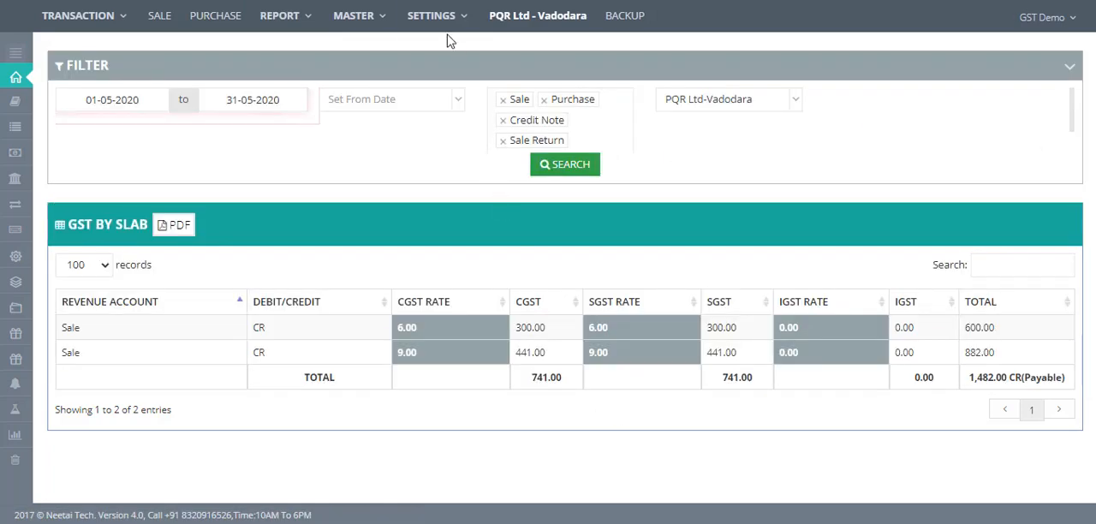
mouse_move(442, 26)
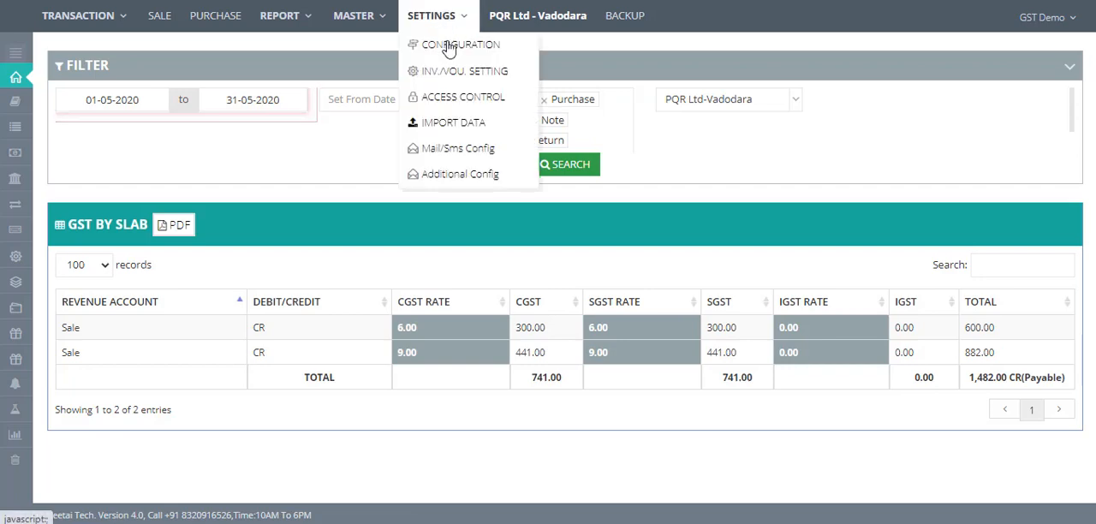
click(460, 99)
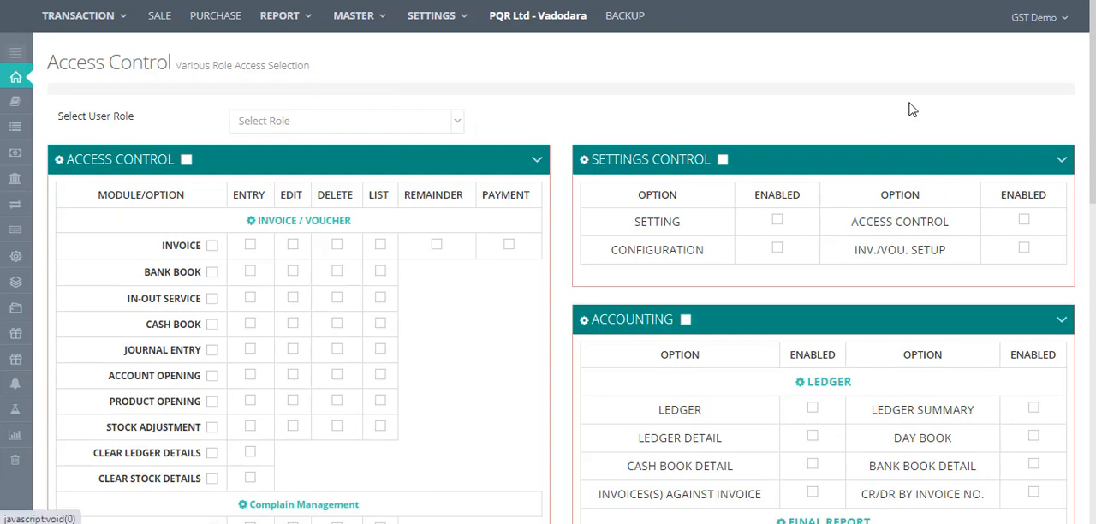
scroll(1040, 215, down, 4)
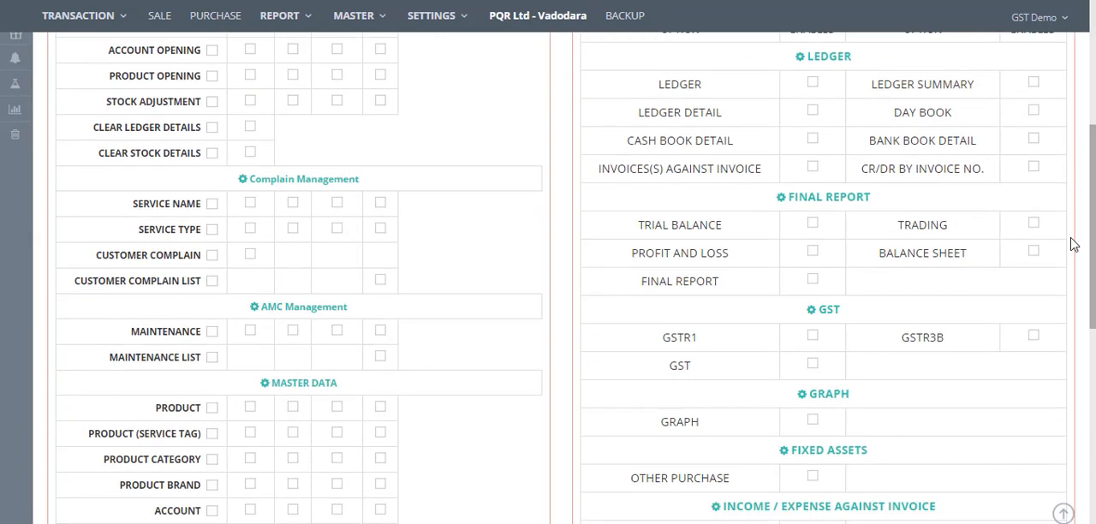
scroll(1058, 276, down, 2)
scroll(1058, 291, down, 5)
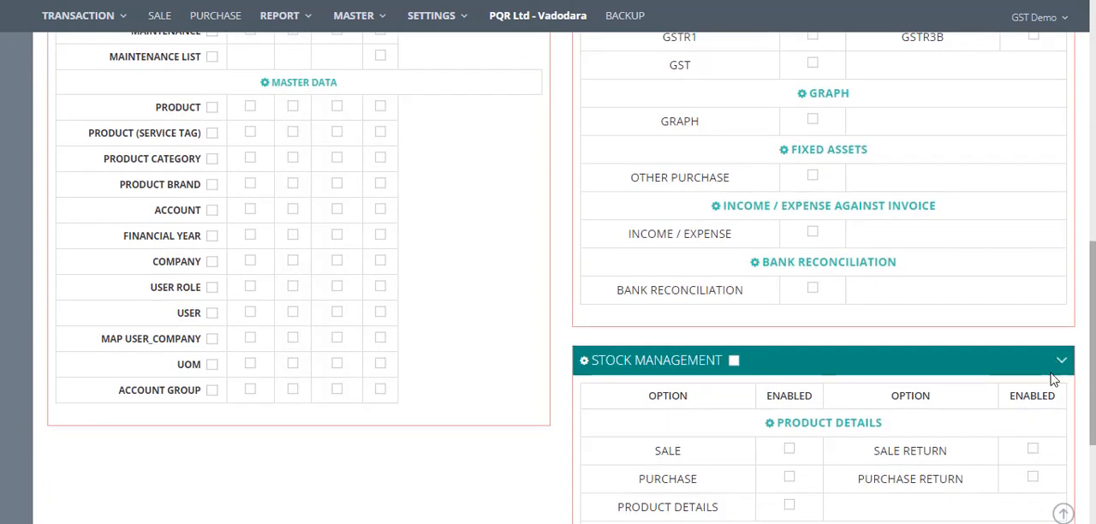
click(1061, 511)
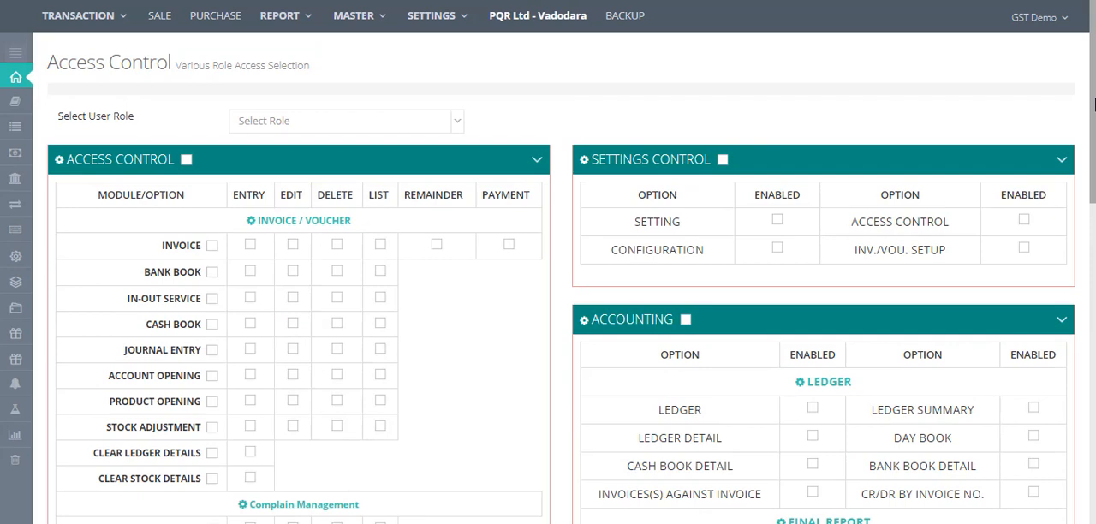
- Open the Import Data page from the settings
click(435, 27)
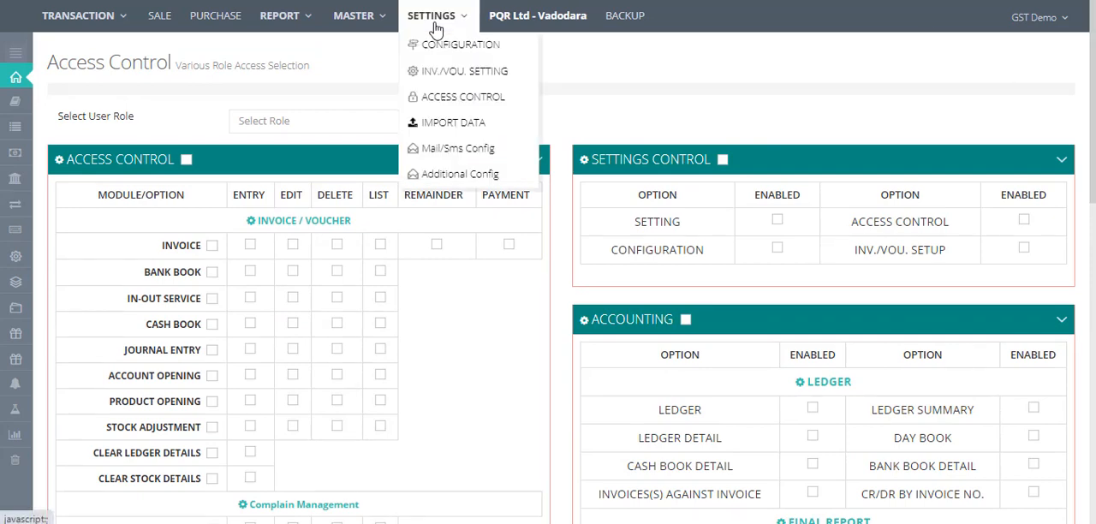
click(464, 125)
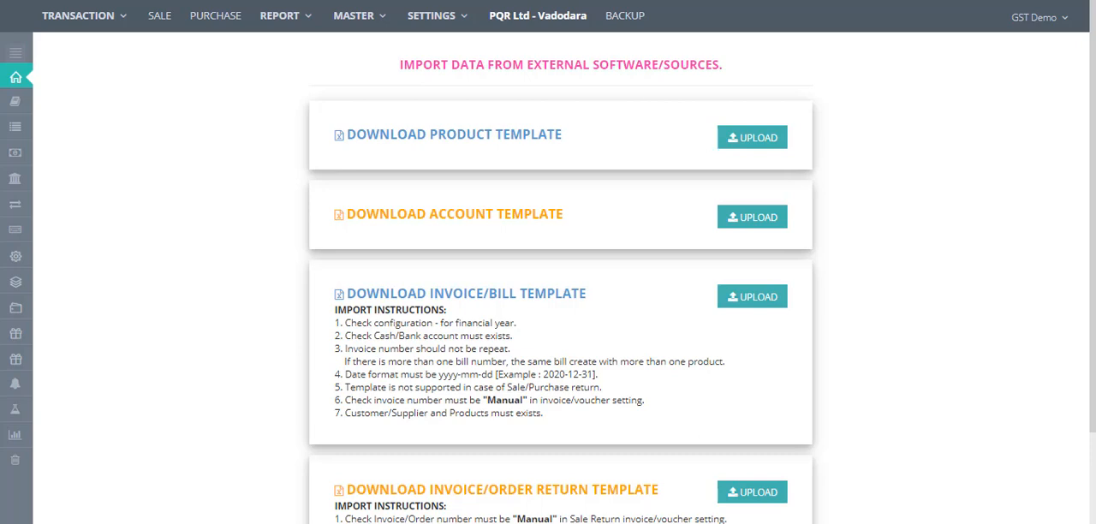
- Return to the home dashboard
click(443, 14)
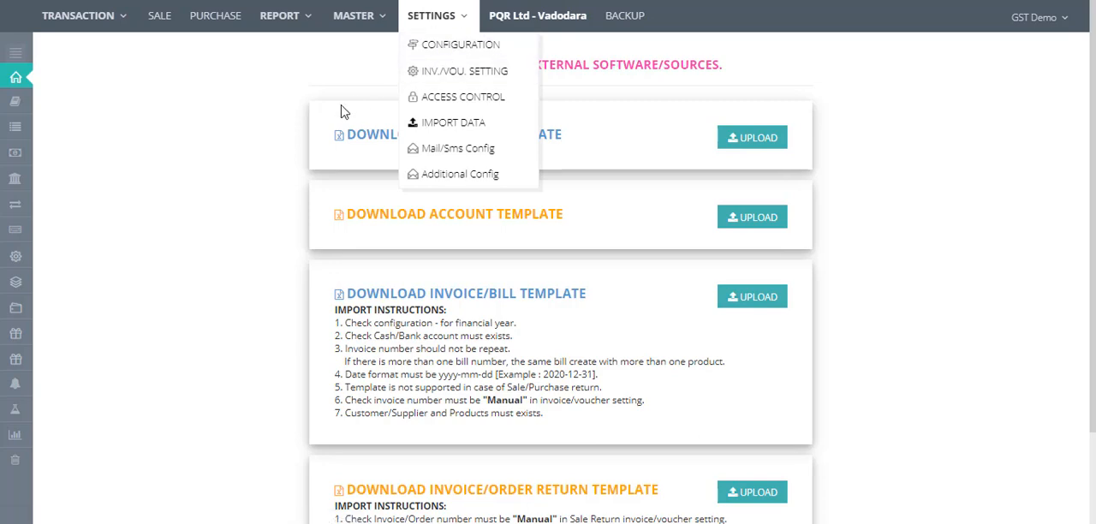
click(212, 307)
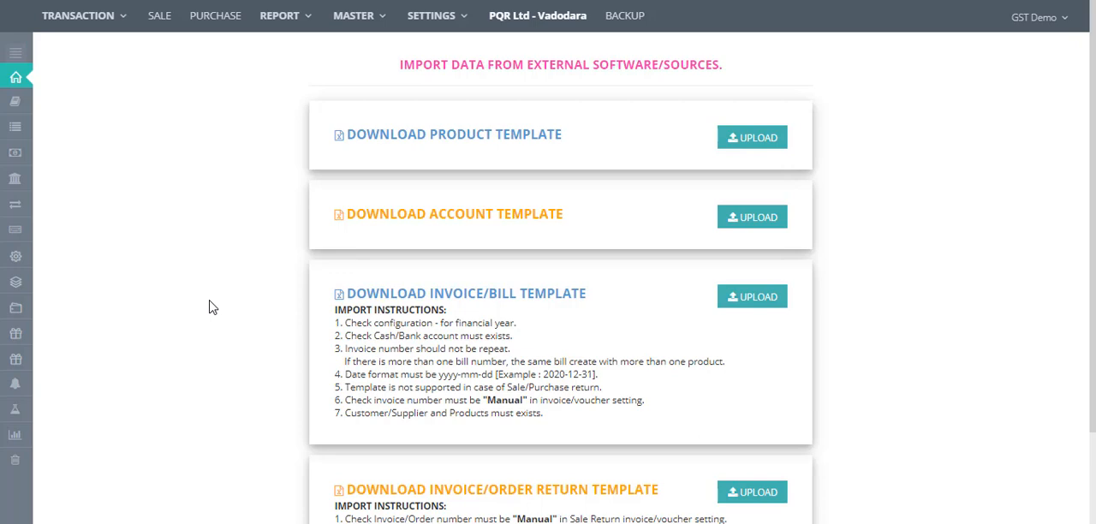
click(15, 54)
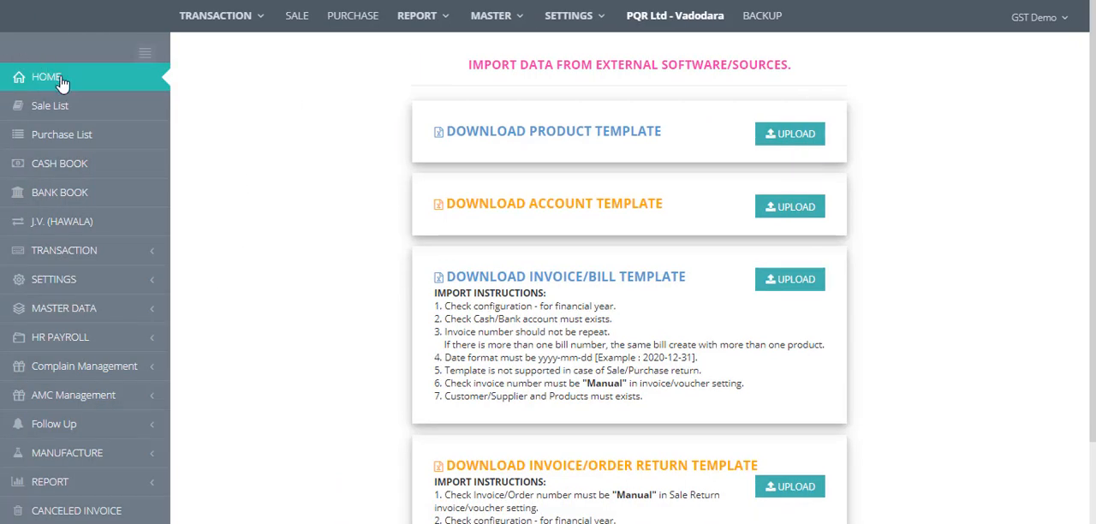
click(62, 83)
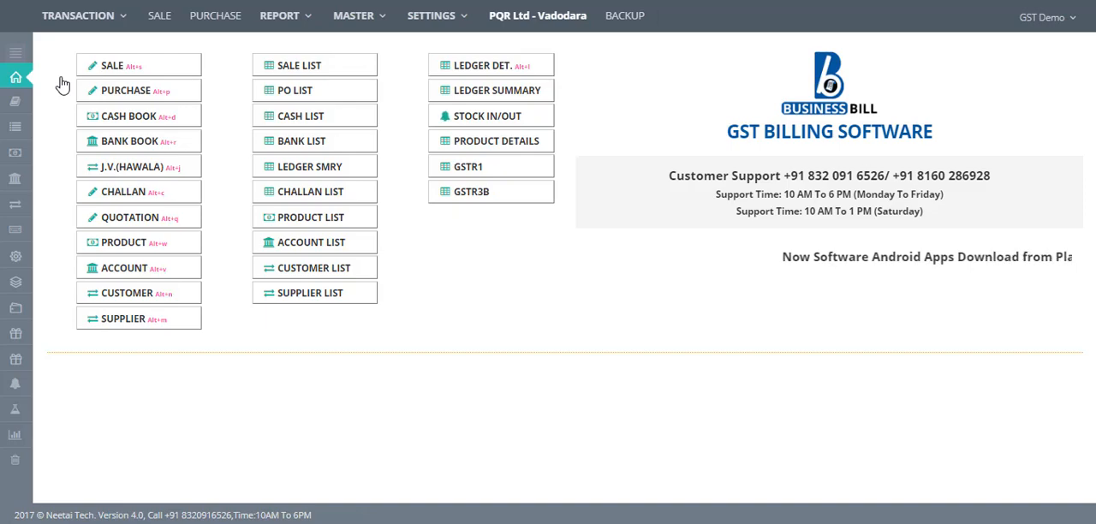
- Open the Follow Up list from the transaction options
click(279, 31)
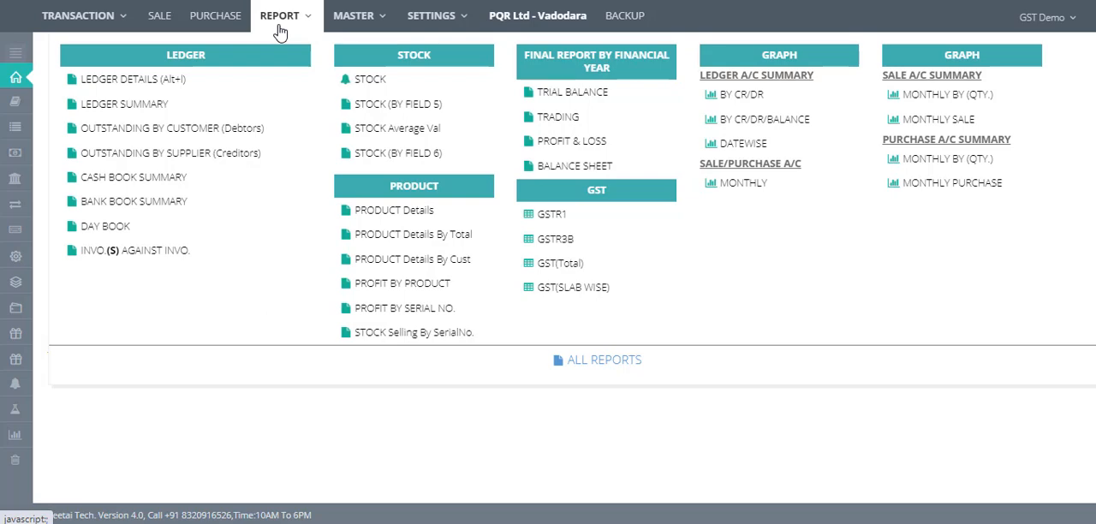
click(94, 29)
mouse_move(94, 29)
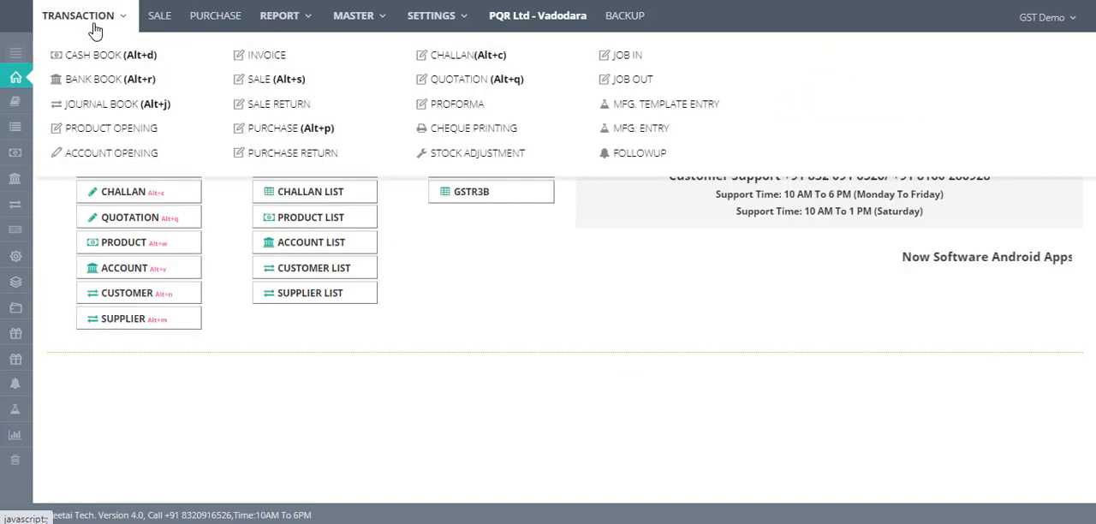
click(640, 154)
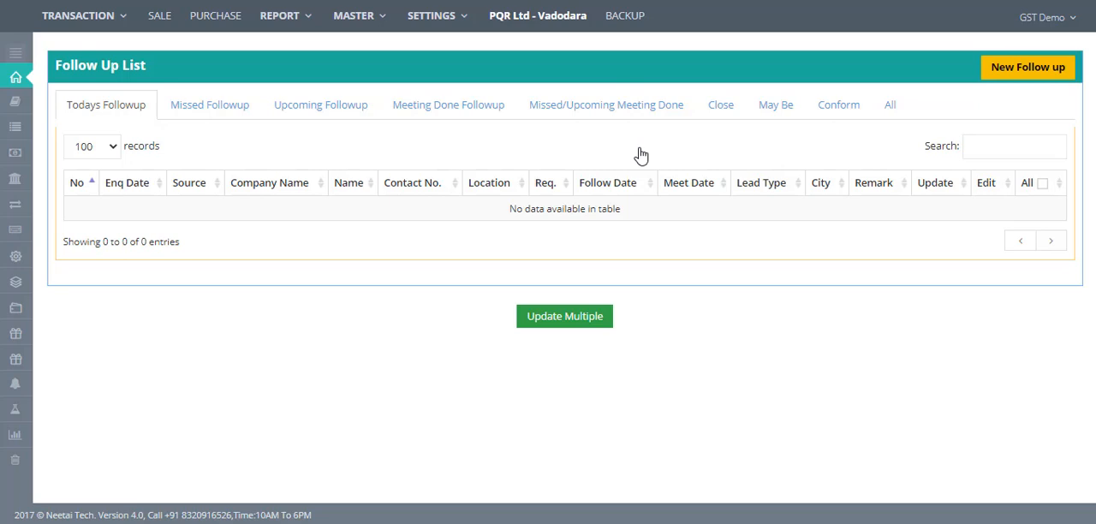
- Preview the new follow-up form, then view the Missed Followup and All tabs of the follow-up list
click(1026, 70)
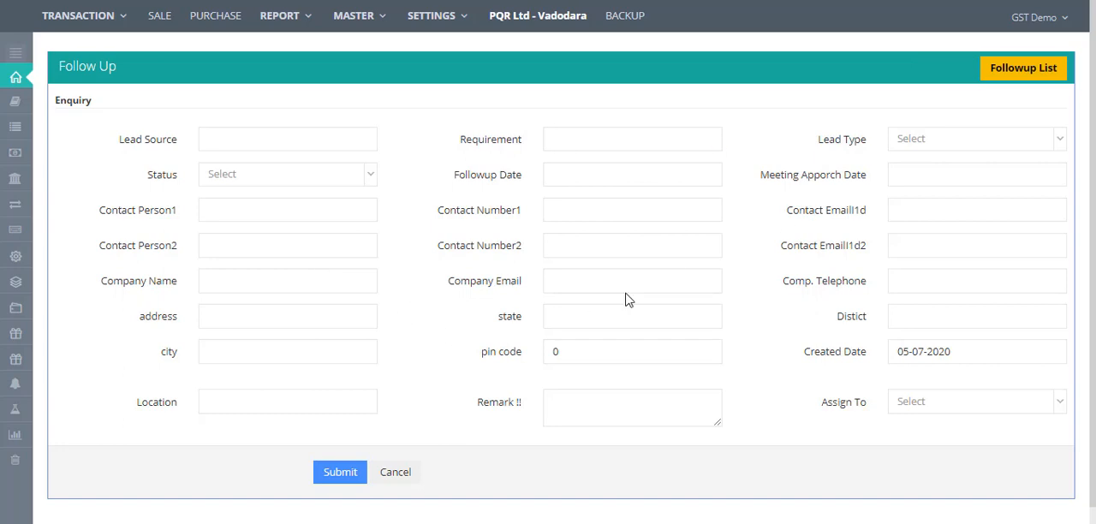
click(1006, 62)
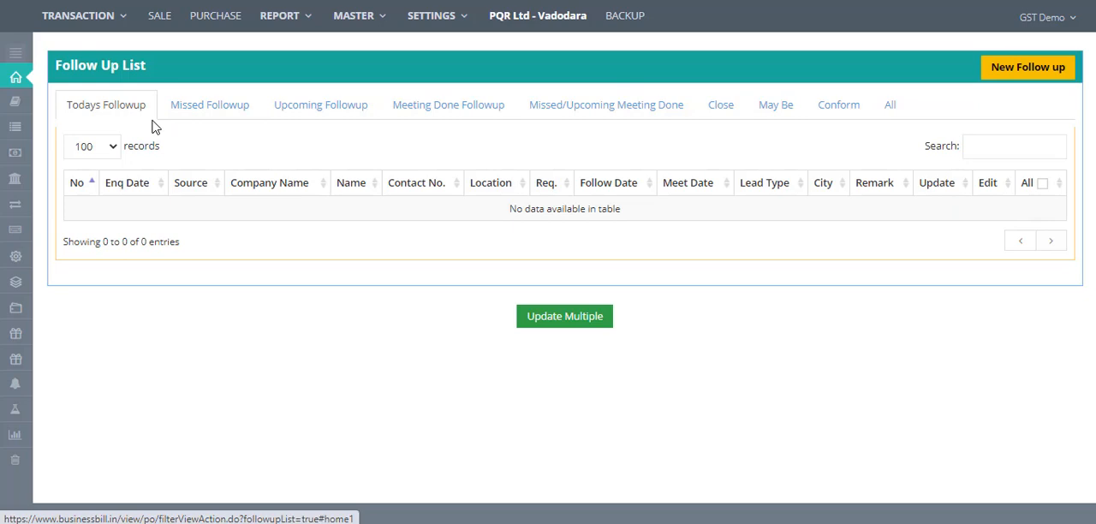
click(209, 122)
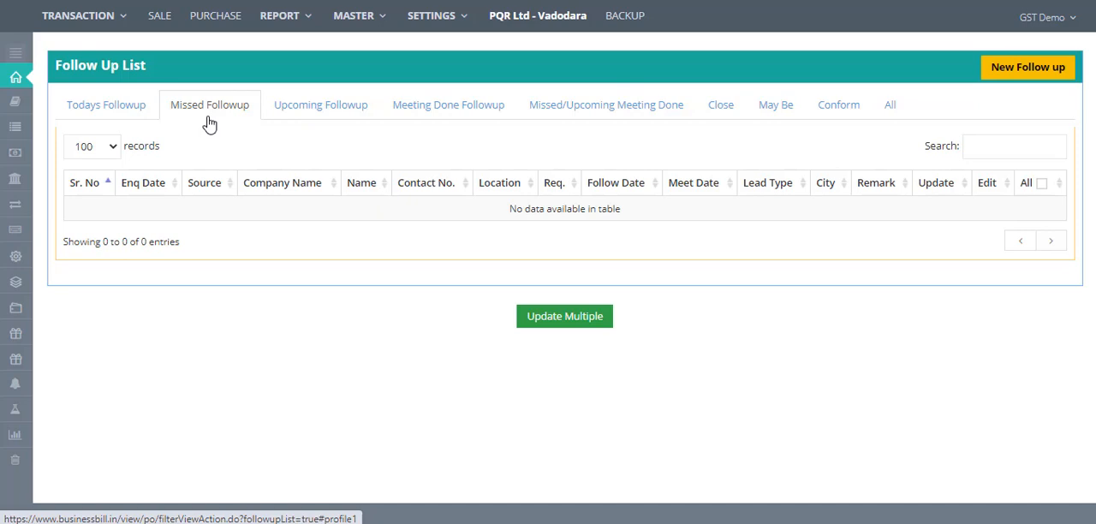
click(890, 114)
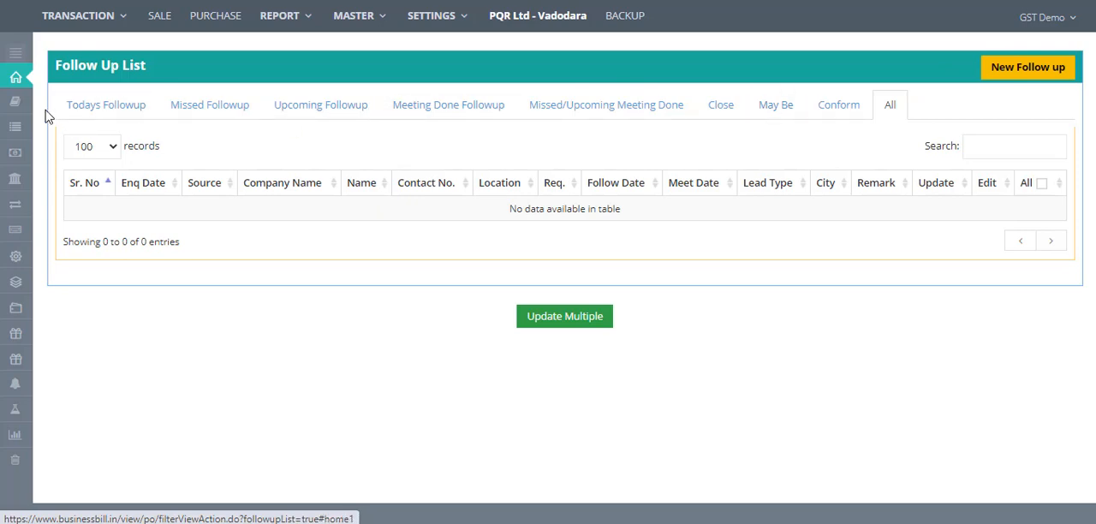
- Return to the home dashboard and switch the company to PQR Ltd - Vadodara
click(16, 55)
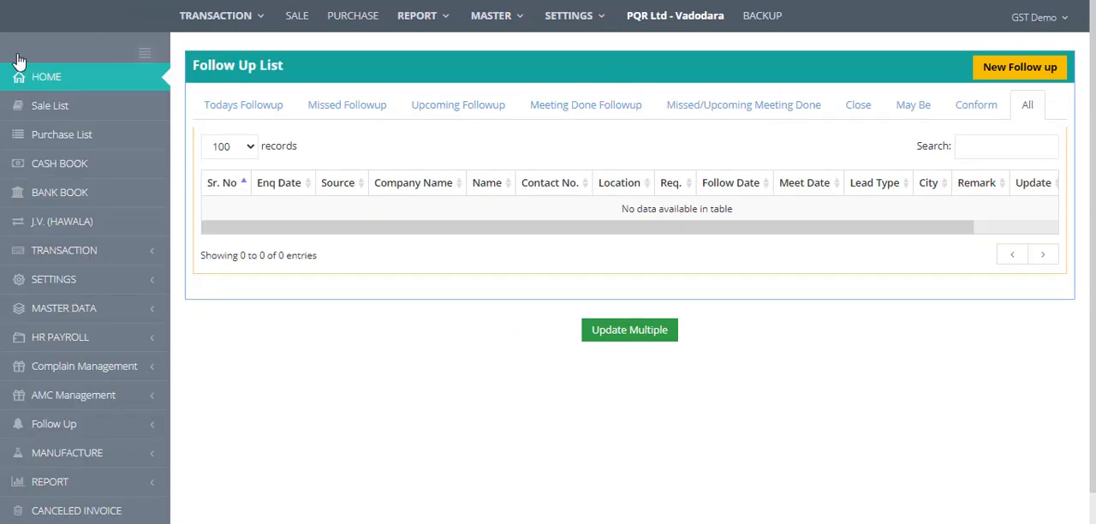
click(41, 81)
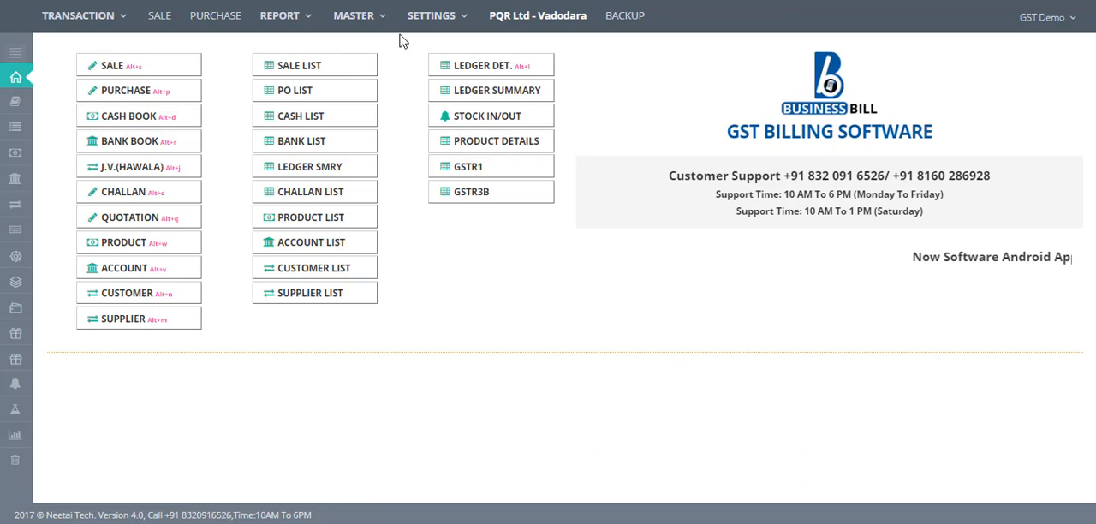
click(1039, 22)
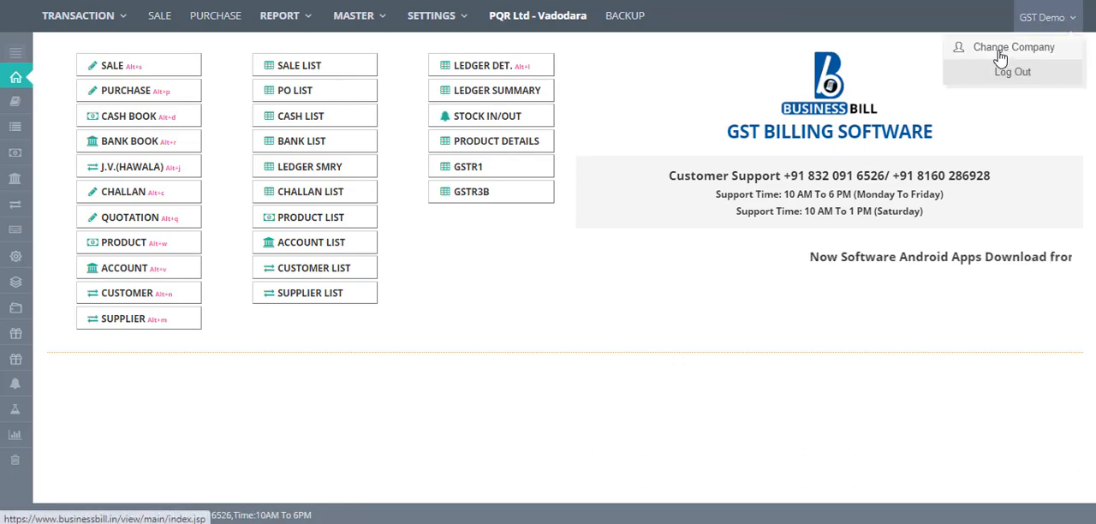
click(998, 52)
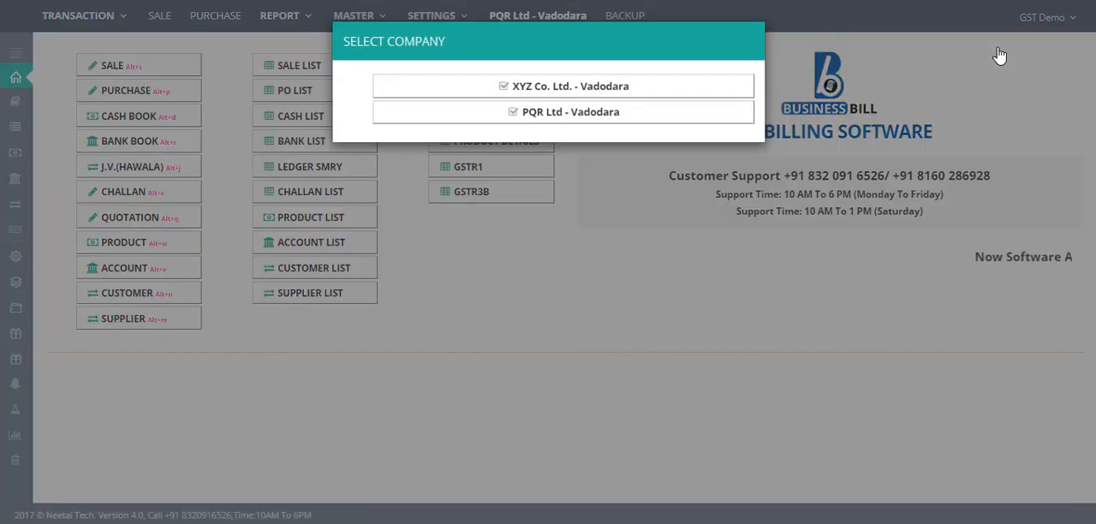
click(620, 118)
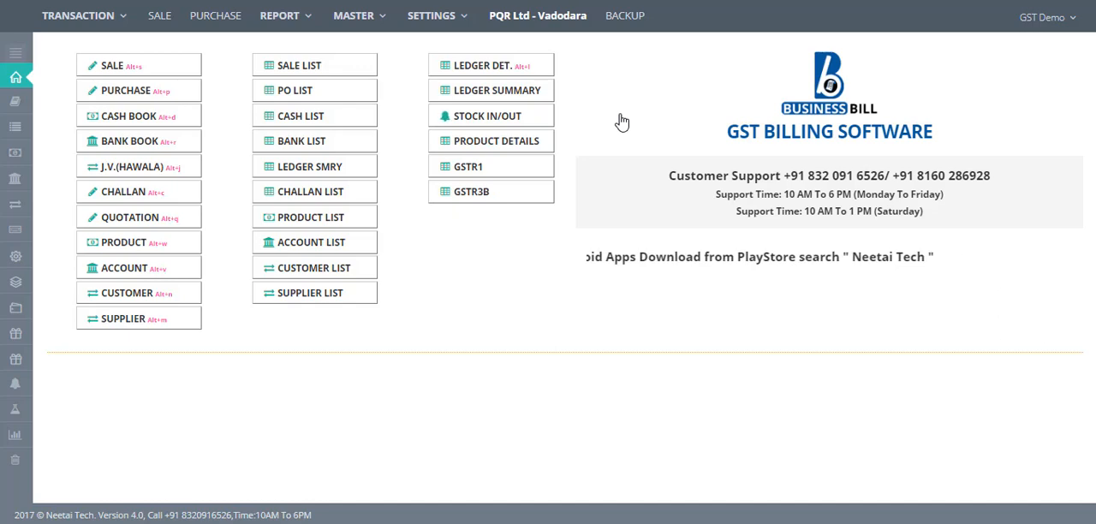
- Log out of the account
click(1050, 28)
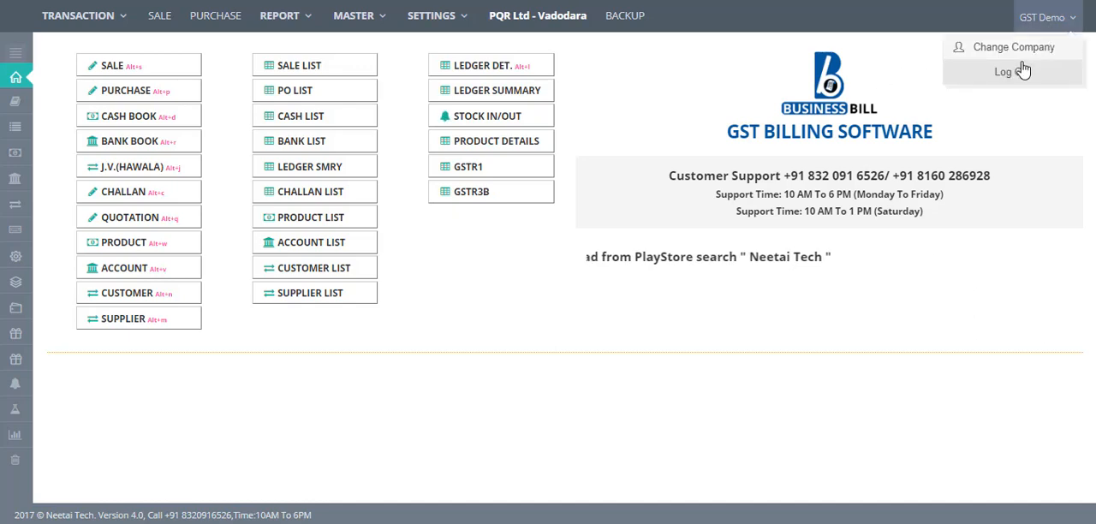
click(1015, 76)
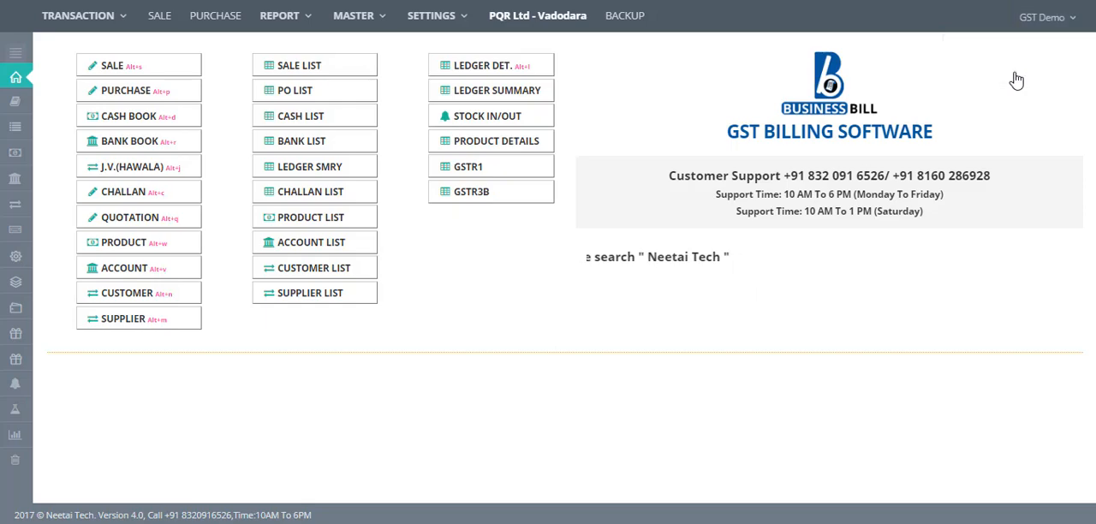